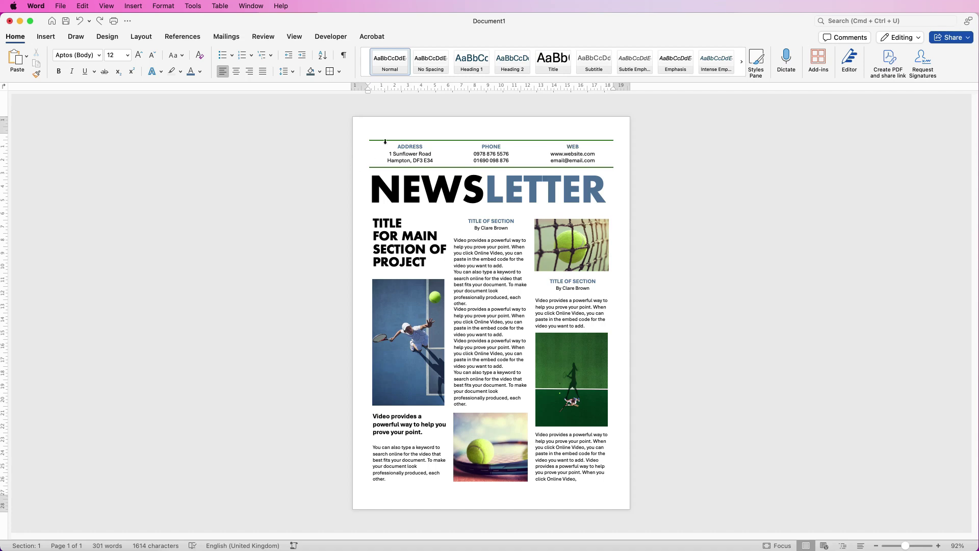
Step: Turn on gridlines for the whole table that structures the finished newsletter
click(364, 136)
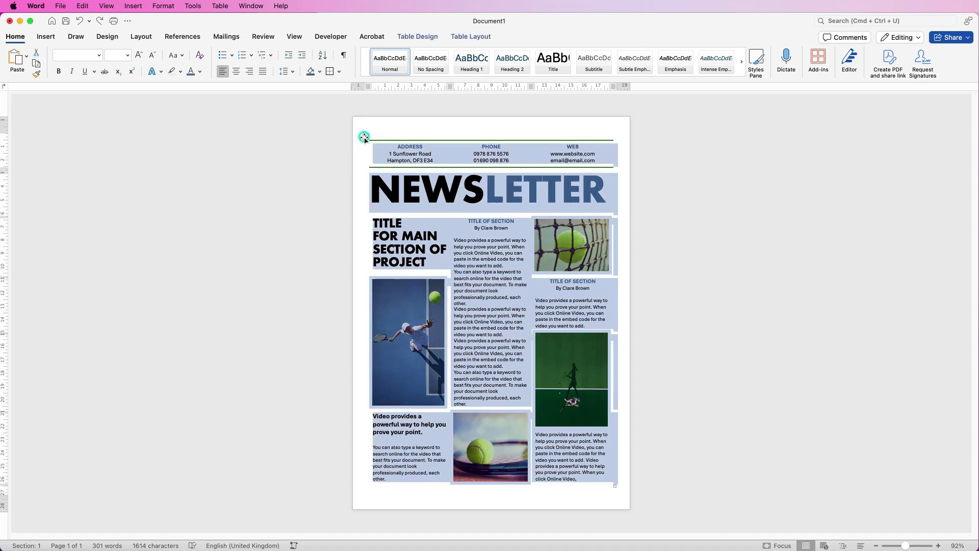
click(434, 38)
click(821, 57)
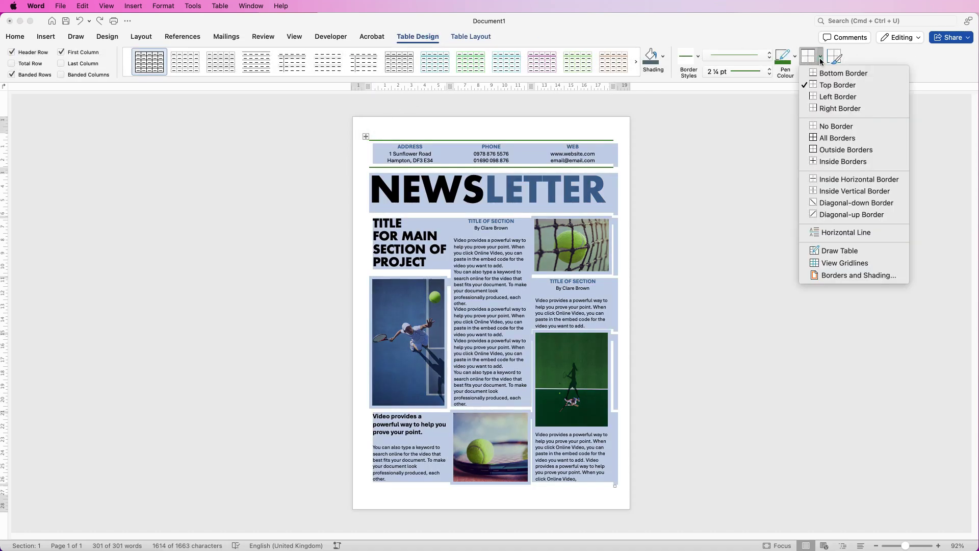
click(823, 263)
click(675, 233)
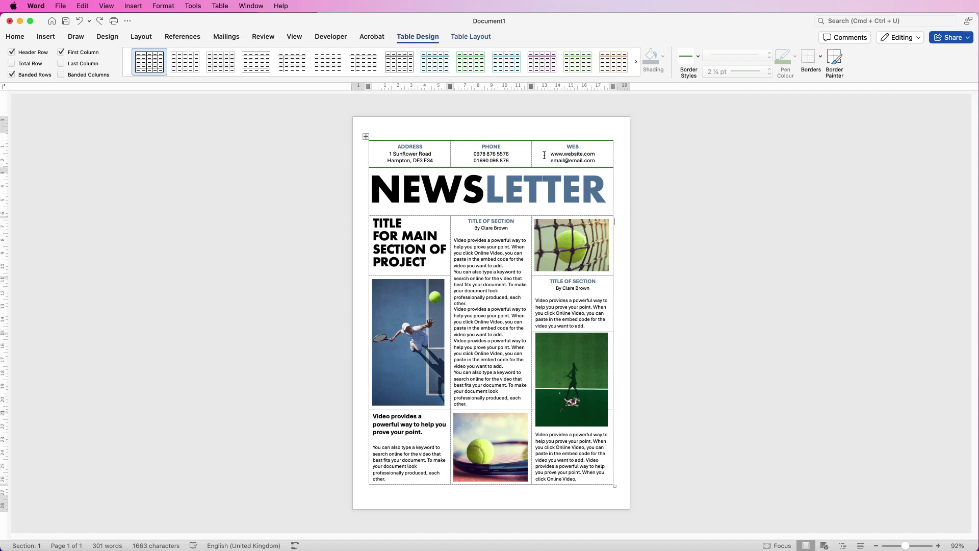
Step: Create a new blank document and set its page margins to Narrow
click(53, 24)
click(142, 39)
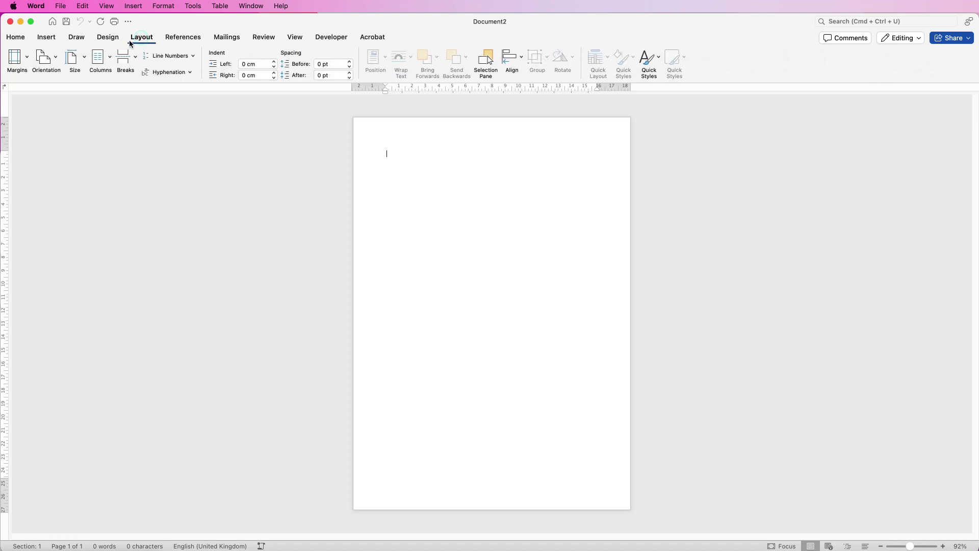
click(25, 60)
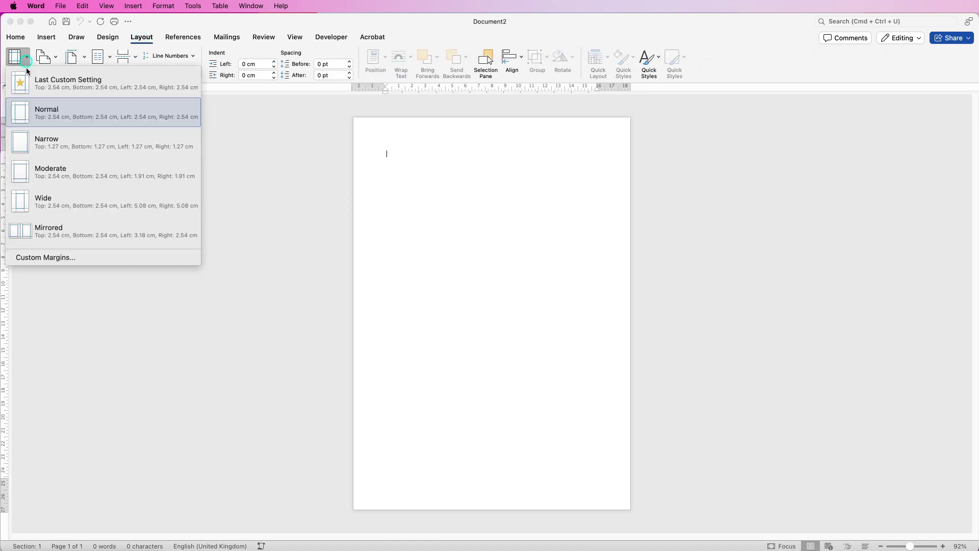
click(44, 147)
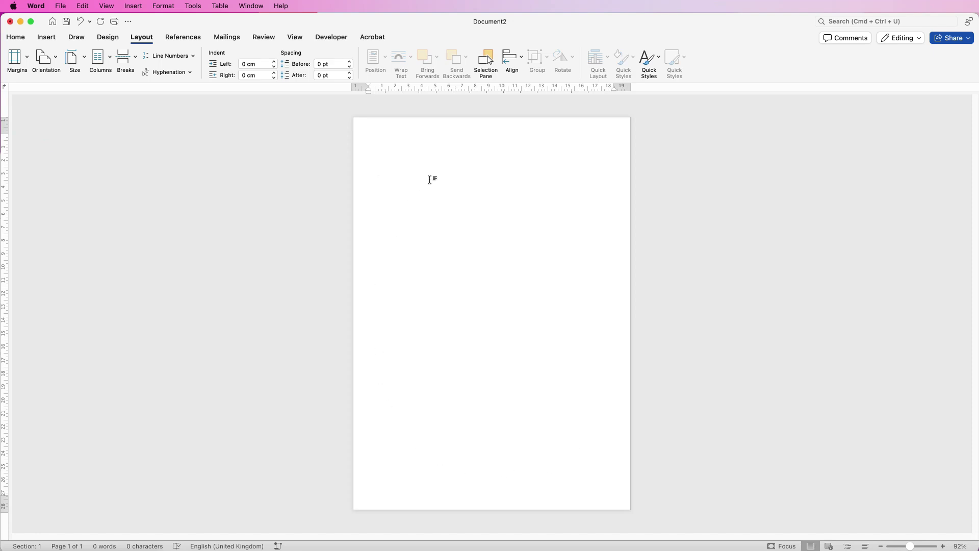
Step: Insert a table with three columns and five rows into the blank document
click(47, 38)
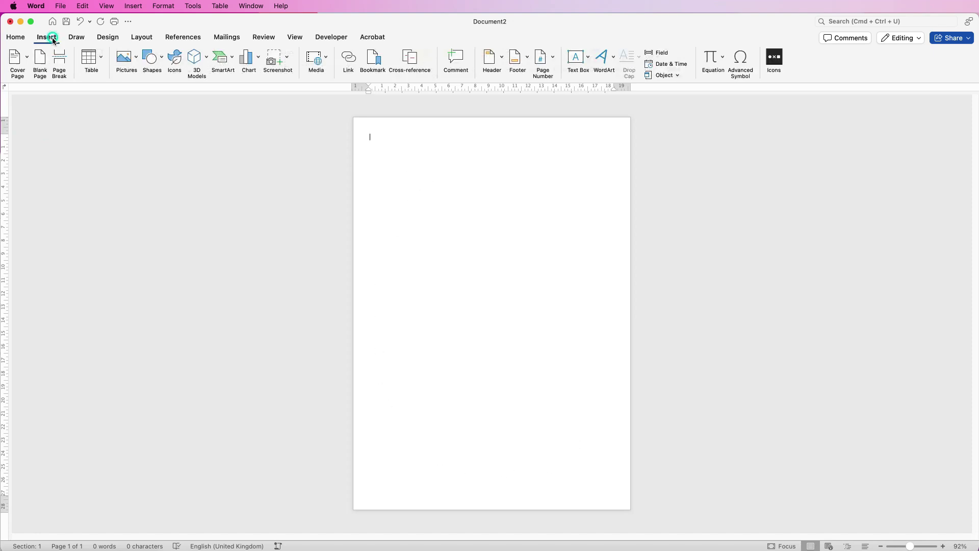
click(101, 62)
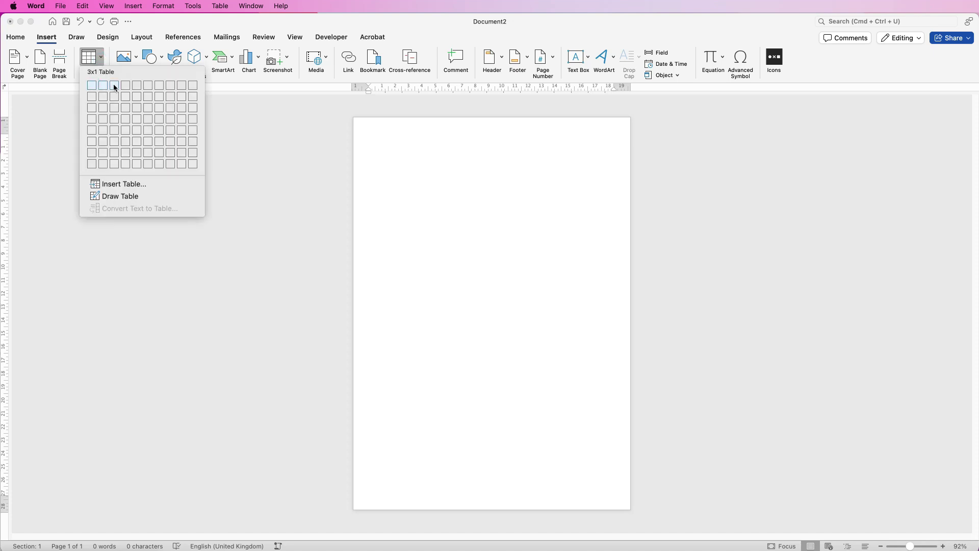
click(114, 131)
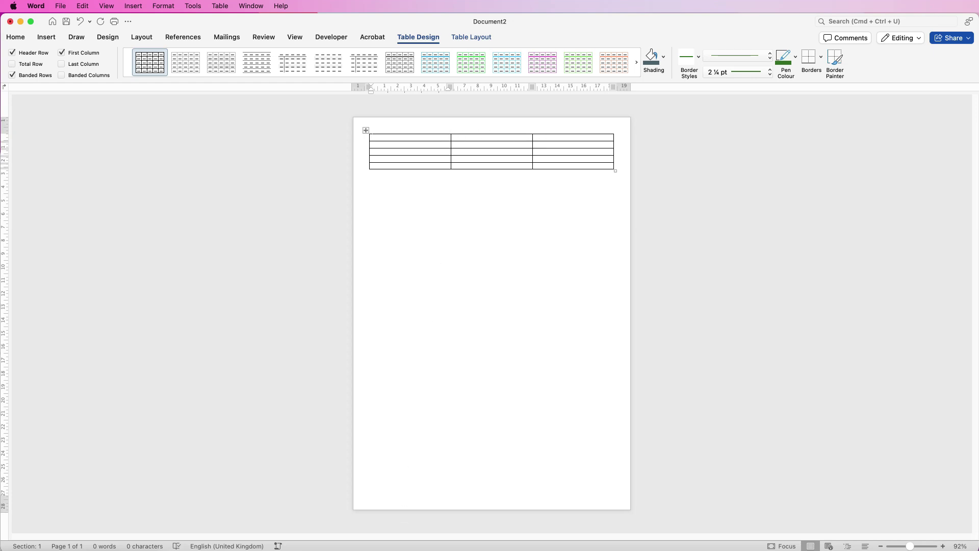
Step: Copy the ADDRESS heading and its address lines from the finished newsletter into the first cell of the new document's table
key(super+grave)
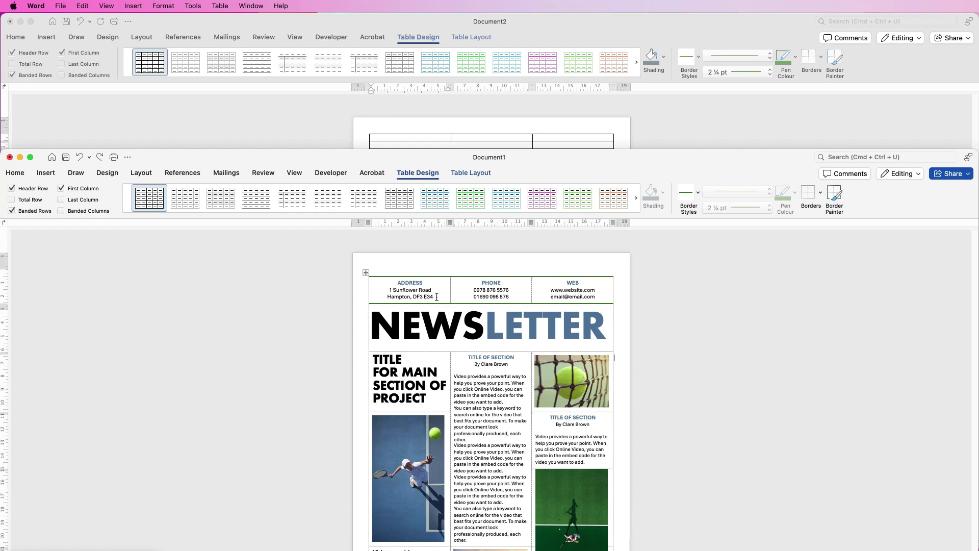
drag(435, 297, 390, 288)
key(super+c)
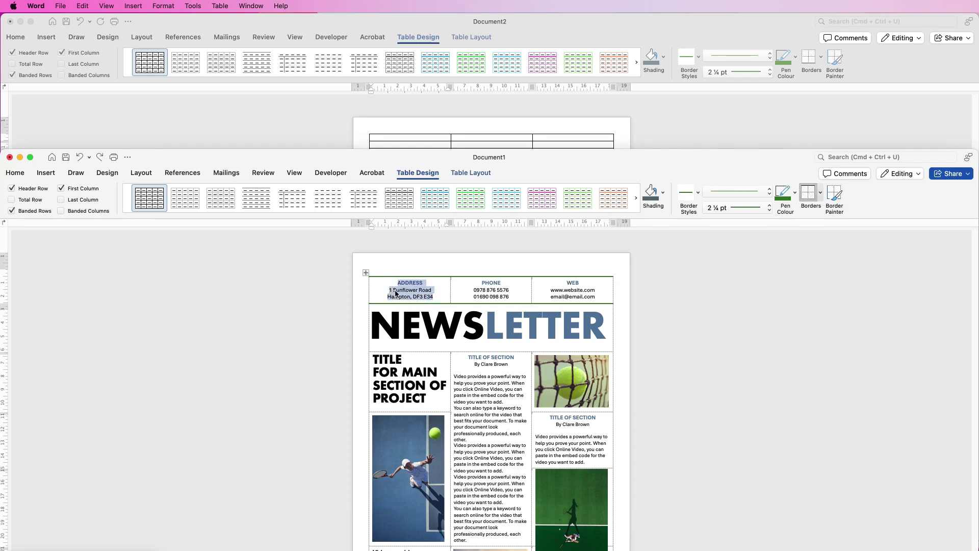
click(443, 136)
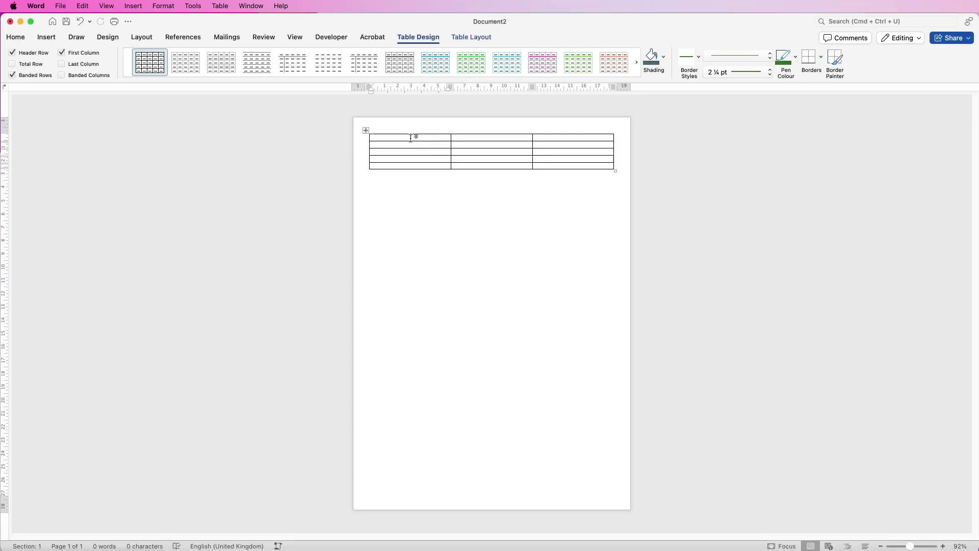
key(super+v)
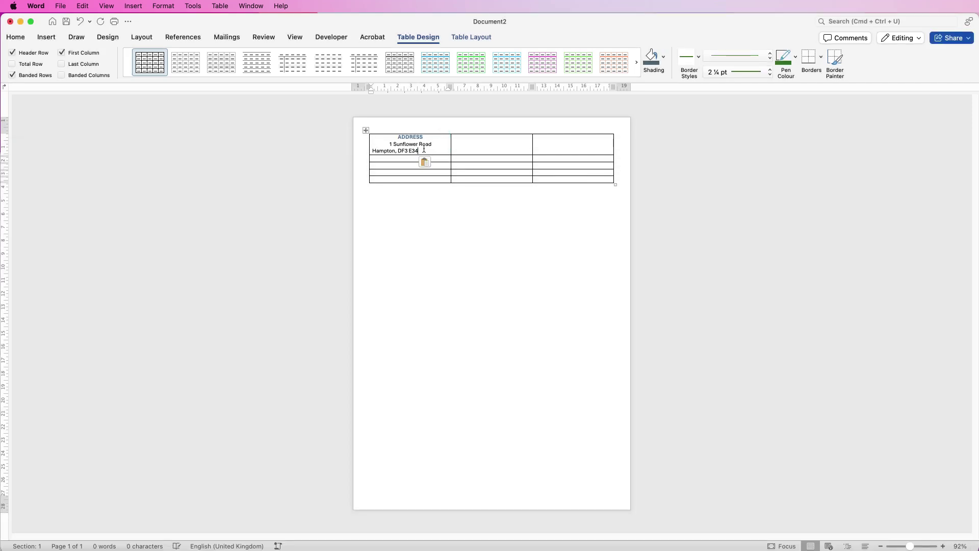
Step: Centre all the lines of the pasted address block within the first cell
drag(419, 151, 396, 138)
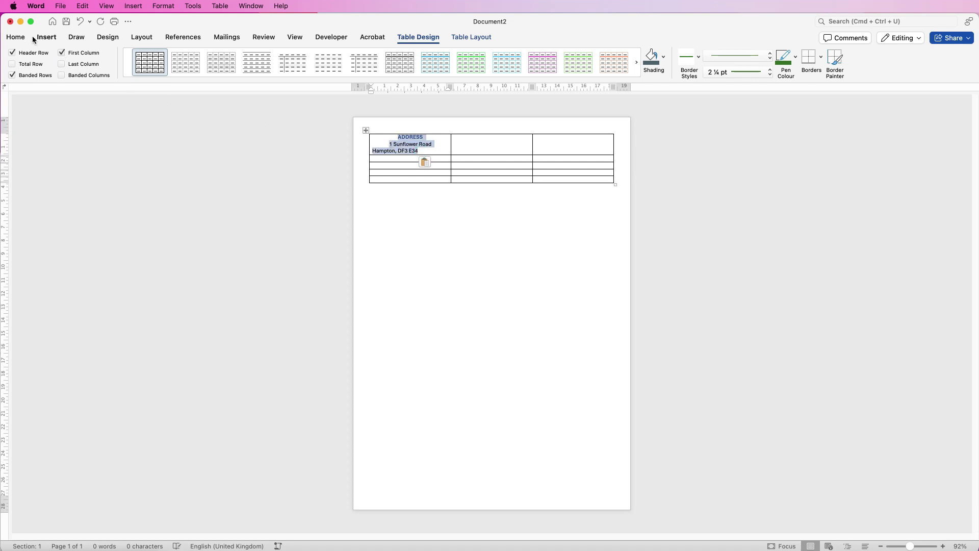
click(17, 39)
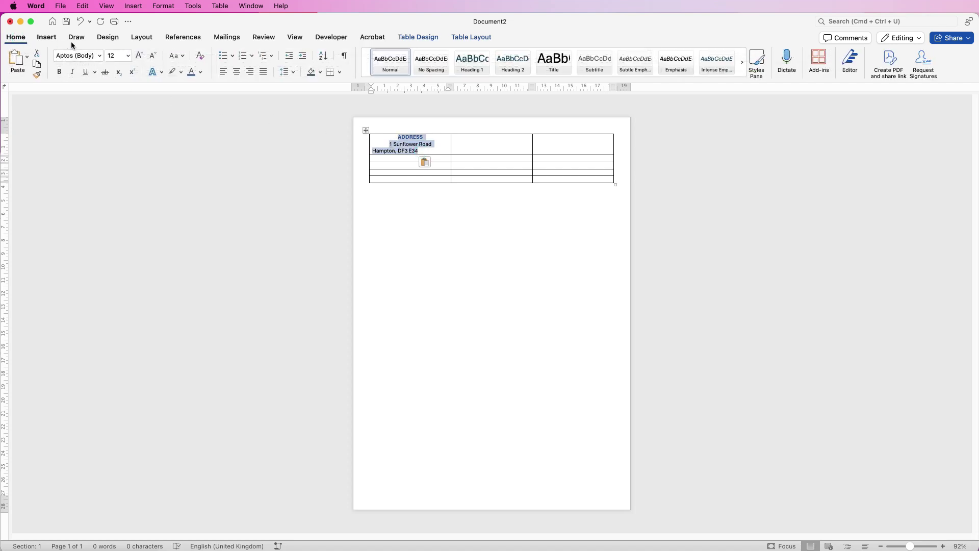
click(237, 72)
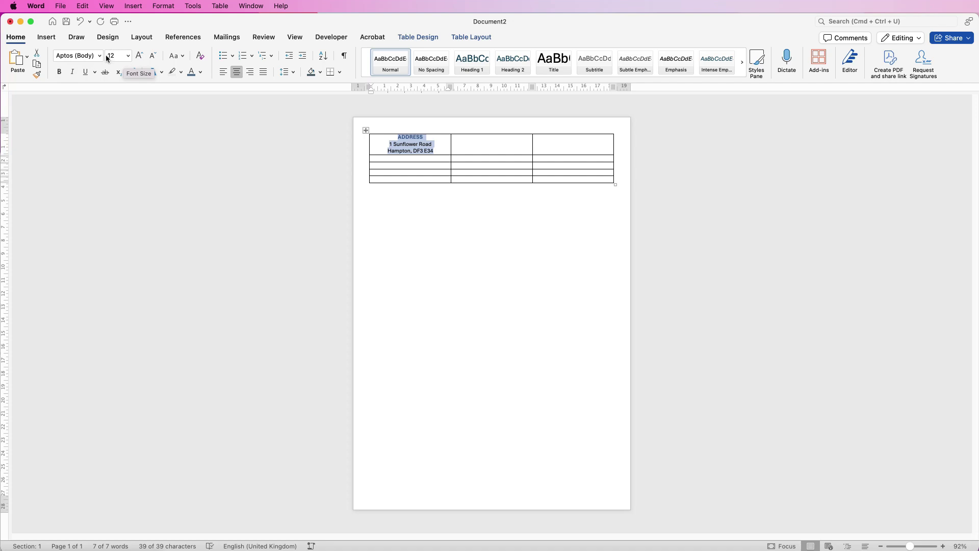
click(419, 150)
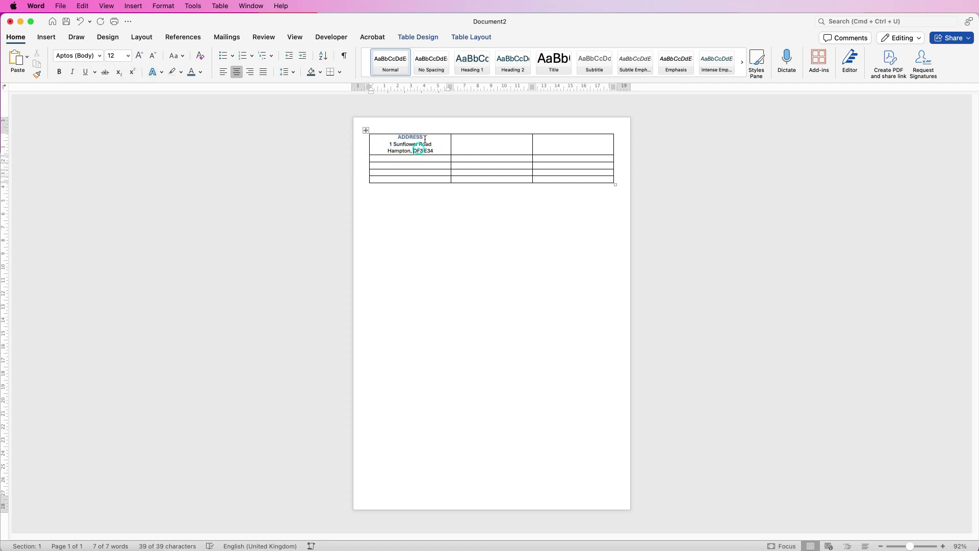
drag(429, 136, 398, 138)
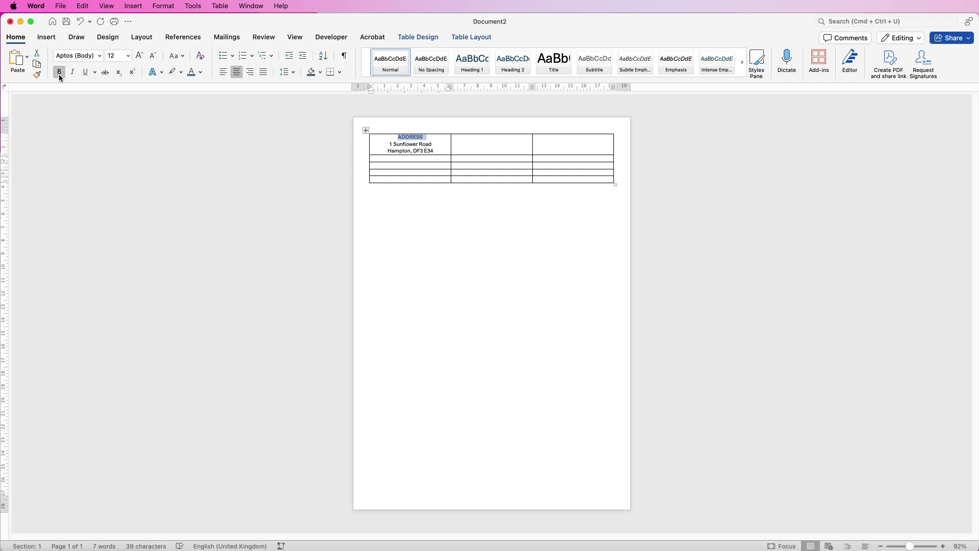
click(201, 72)
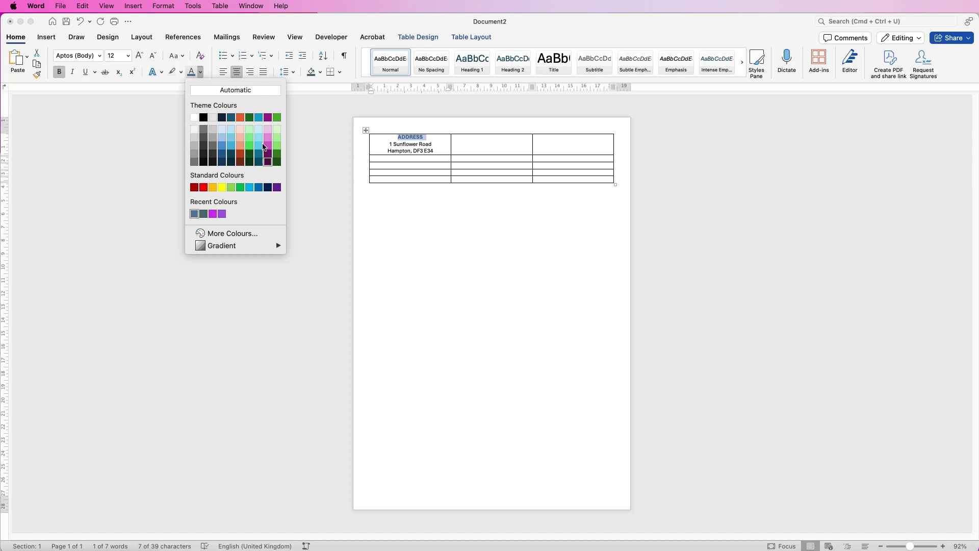
click(232, 235)
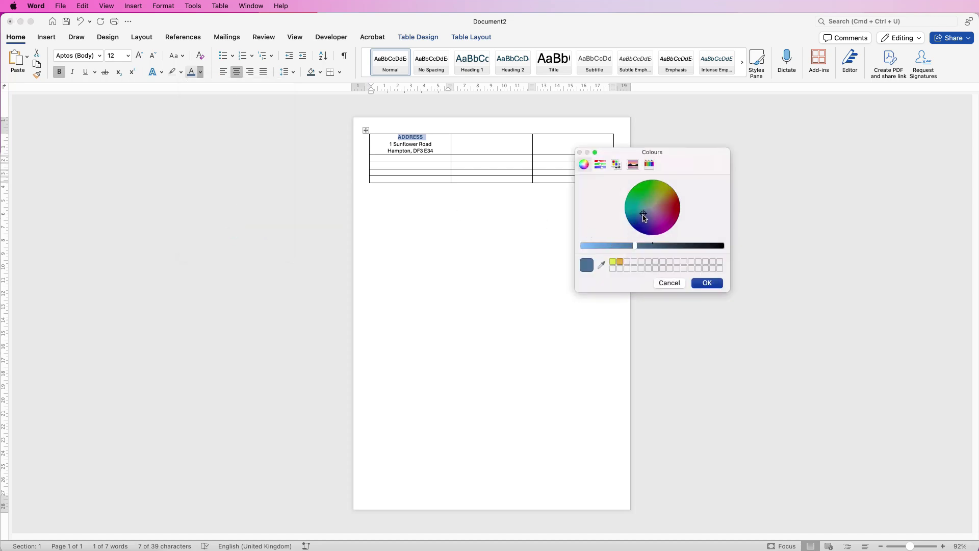
drag(644, 214, 657, 194)
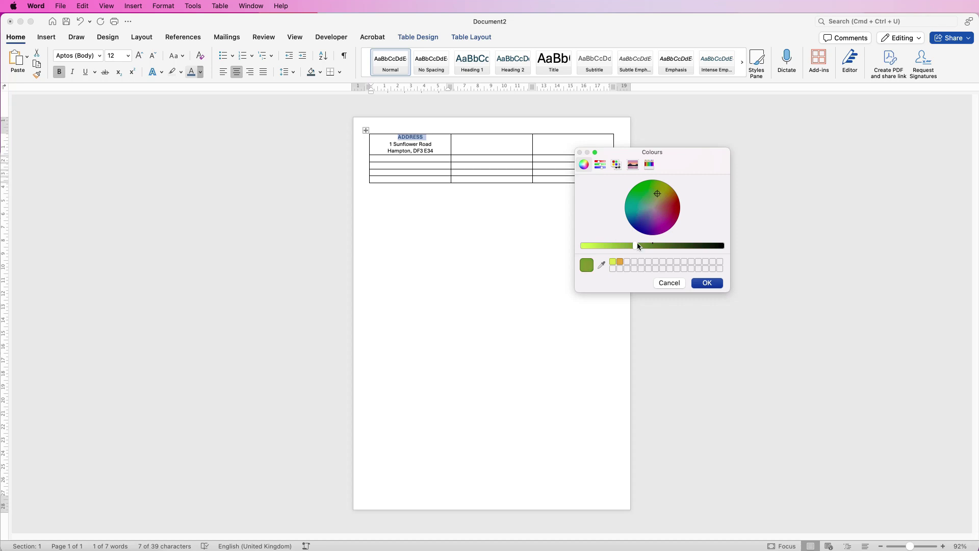
drag(635, 246, 594, 246)
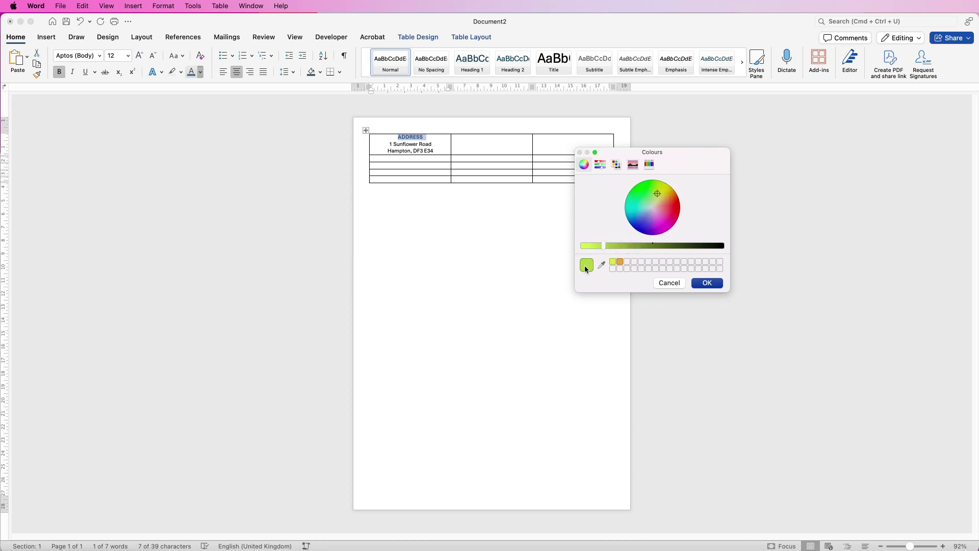
click(668, 284)
click(493, 153)
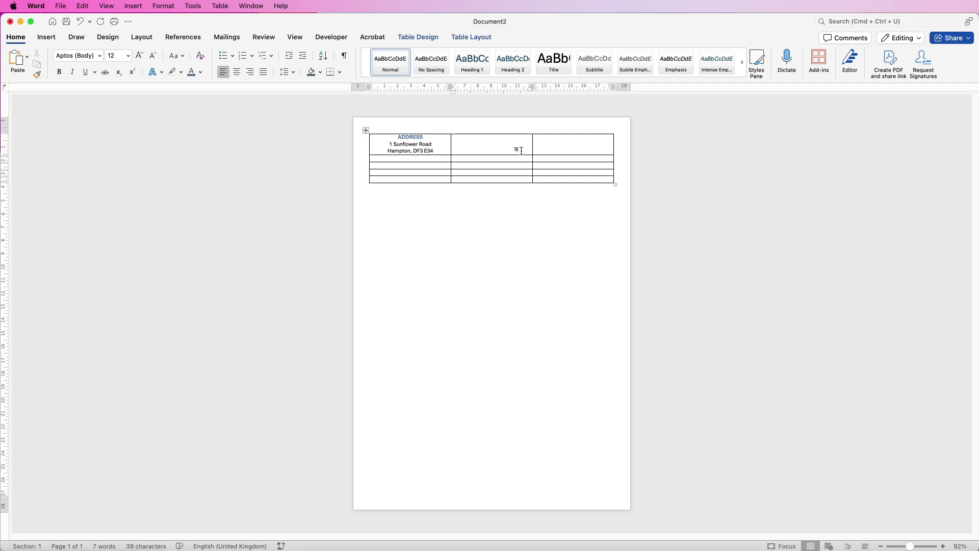
Step: Open the cell options for the whole table and turn off using the same cell margins as the whole table
click(366, 131)
right_click(417, 152)
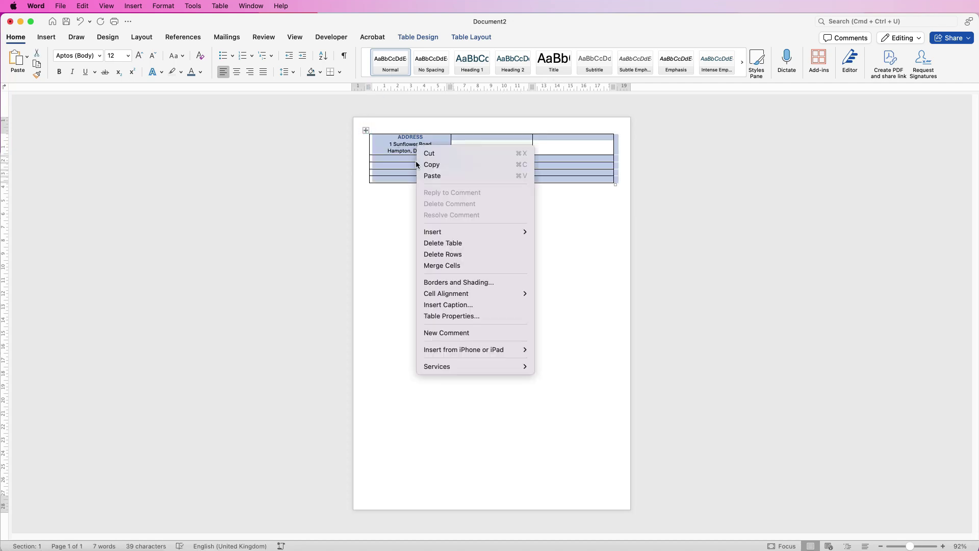
click(441, 316)
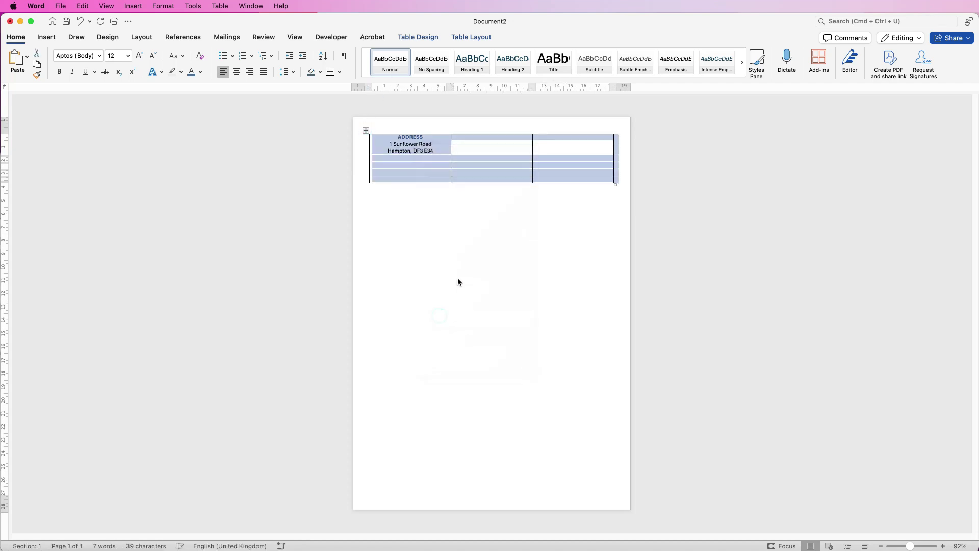
click(684, 134)
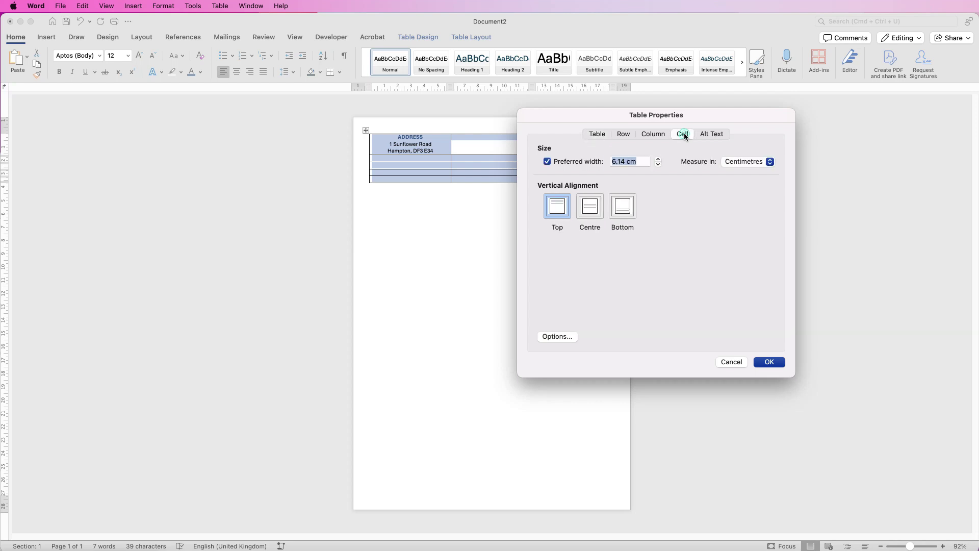
click(551, 337)
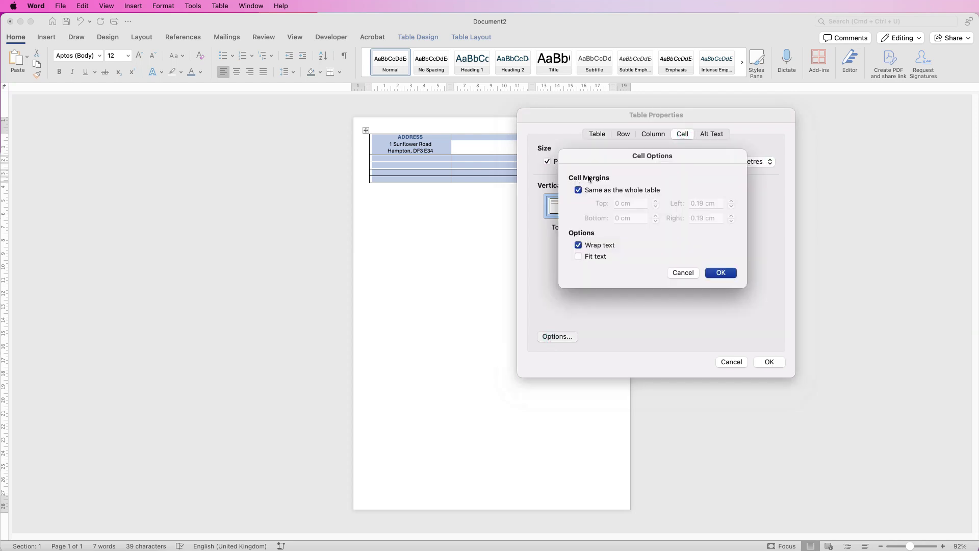
click(578, 190)
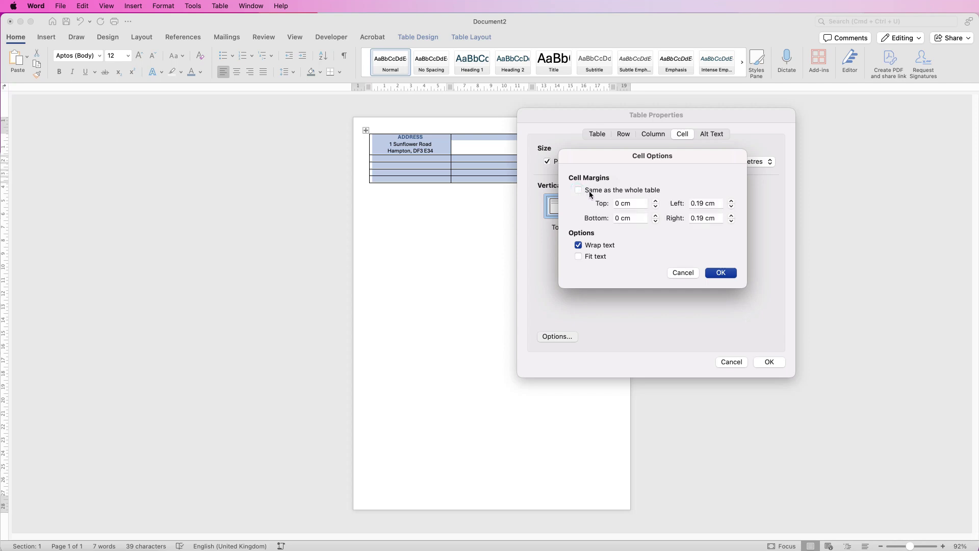
Step: Set the top and bottom cell margins to 0.25 cm
click(655, 202)
click(656, 202)
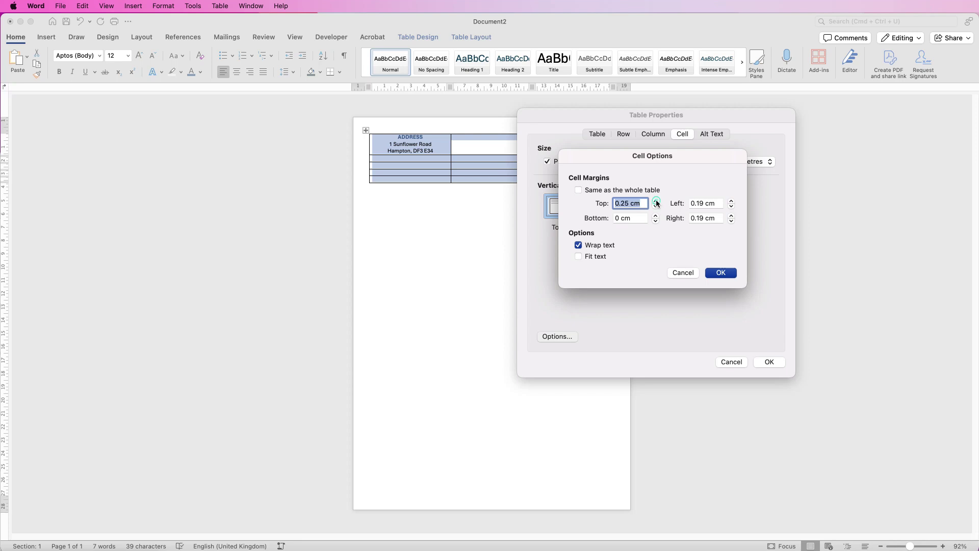
click(656, 216)
click(655, 216)
click(656, 216)
click(655, 216)
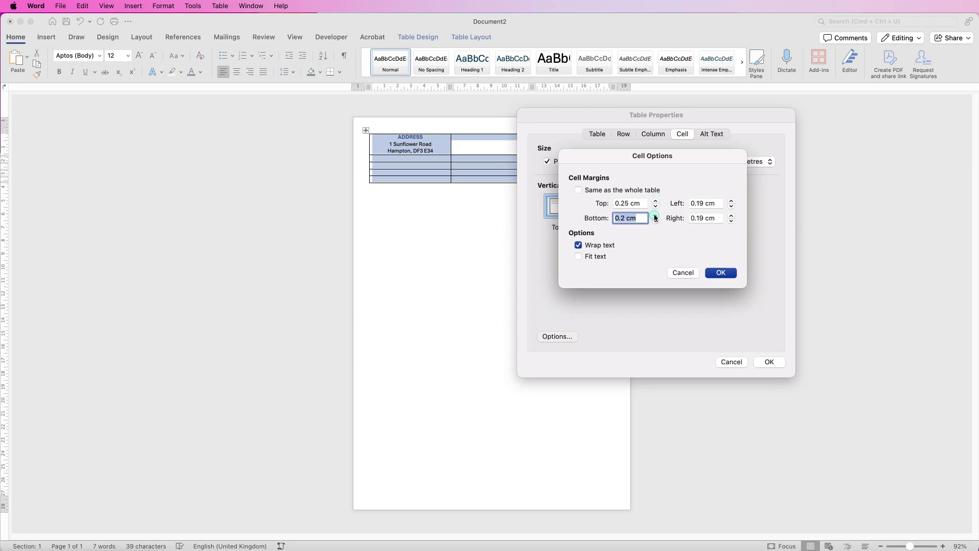
click(655, 216)
Step: Set the left cell margin to 0.25 cm and the right one to 0.3 cm, and apply the table properties
click(732, 201)
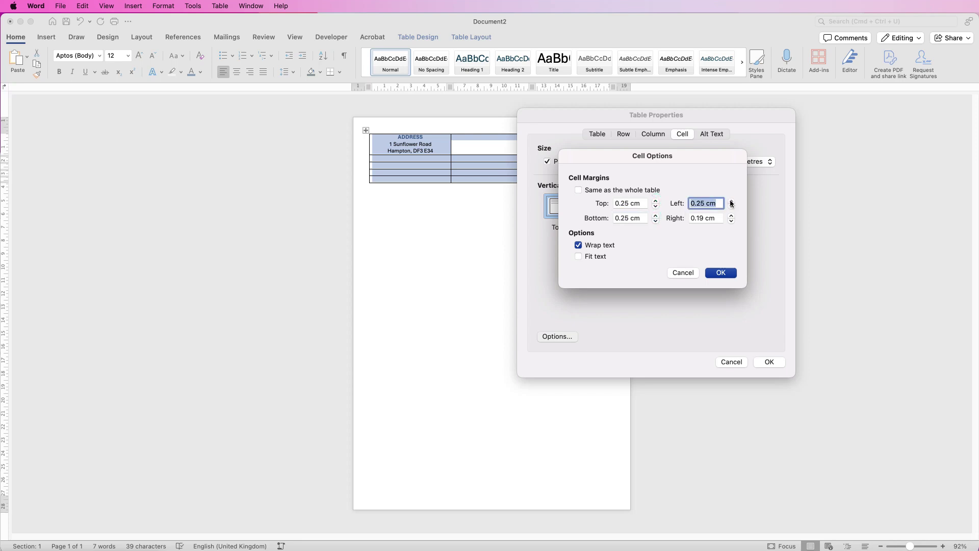
click(732, 201)
click(731, 216)
click(731, 215)
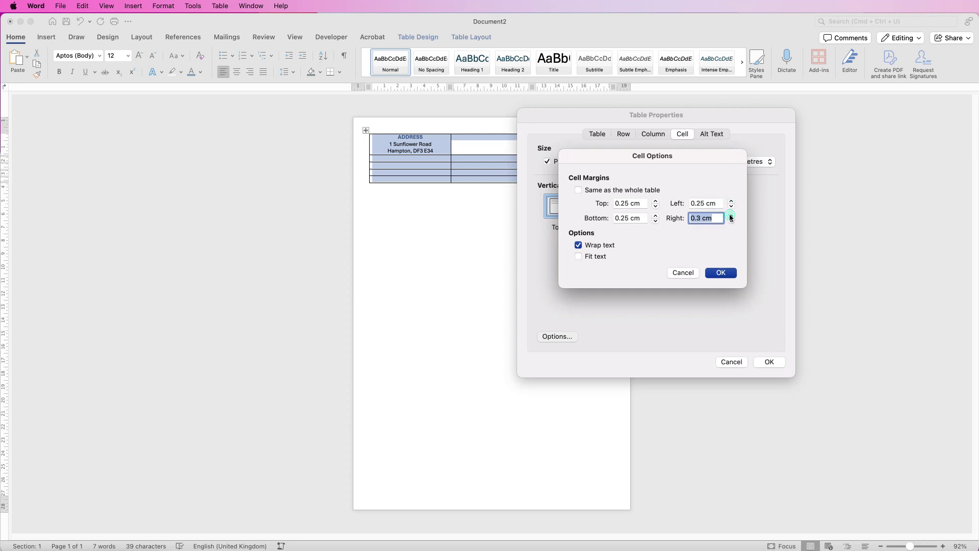
click(722, 270)
click(765, 362)
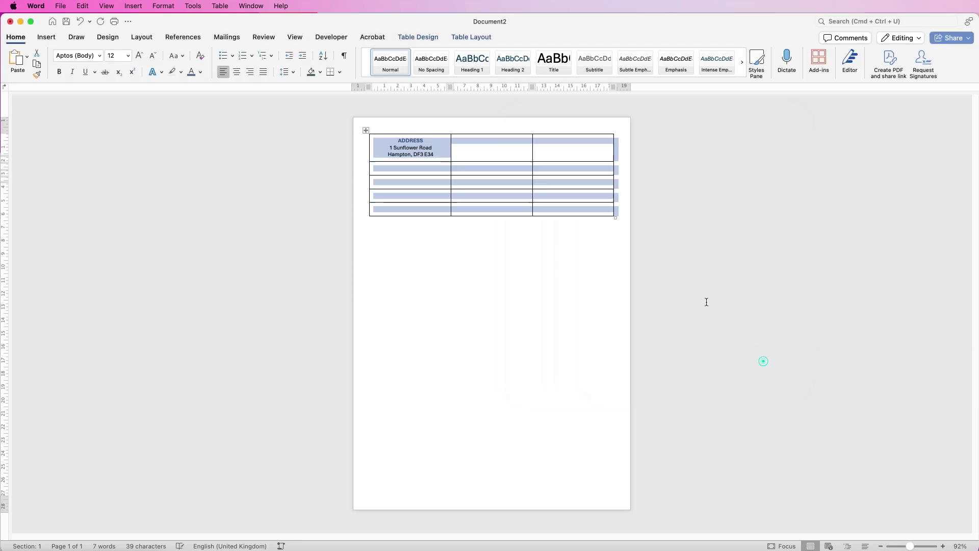
Step: Fill the first row's middle and last cells with PHONE and WEB contact details formatted like the address block
click(434, 141)
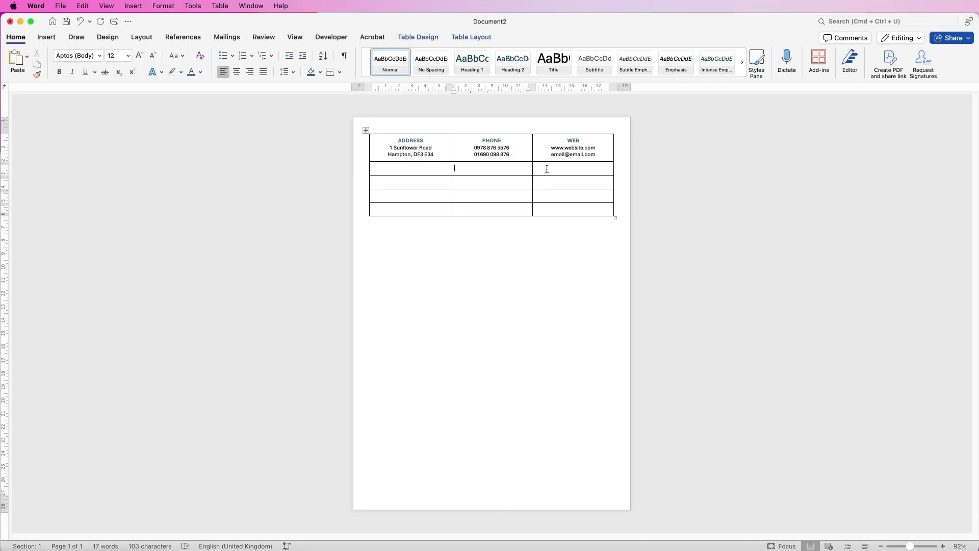
Step: Merge the three cells of the table's second row and enter the title NEWSLETTER in the merged cell
drag(547, 169, 441, 168)
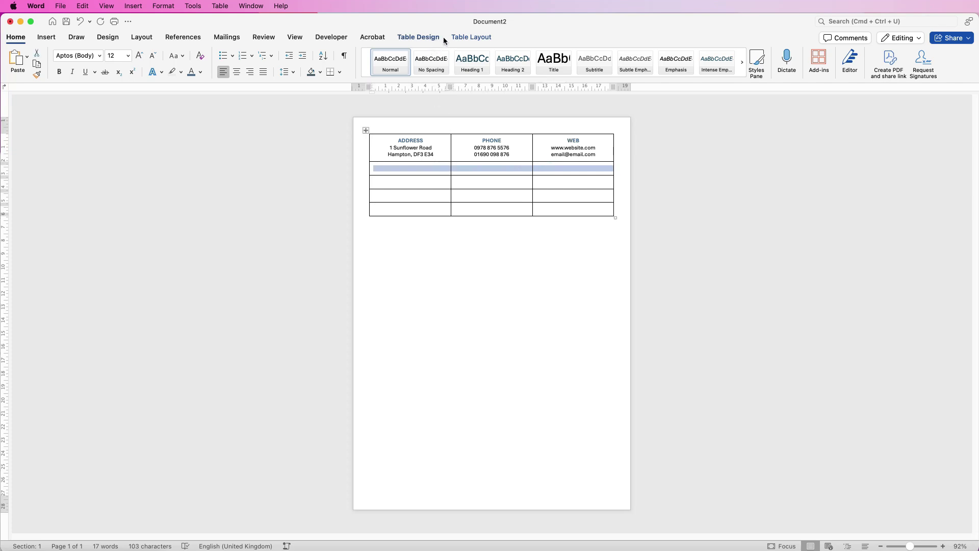
click(458, 38)
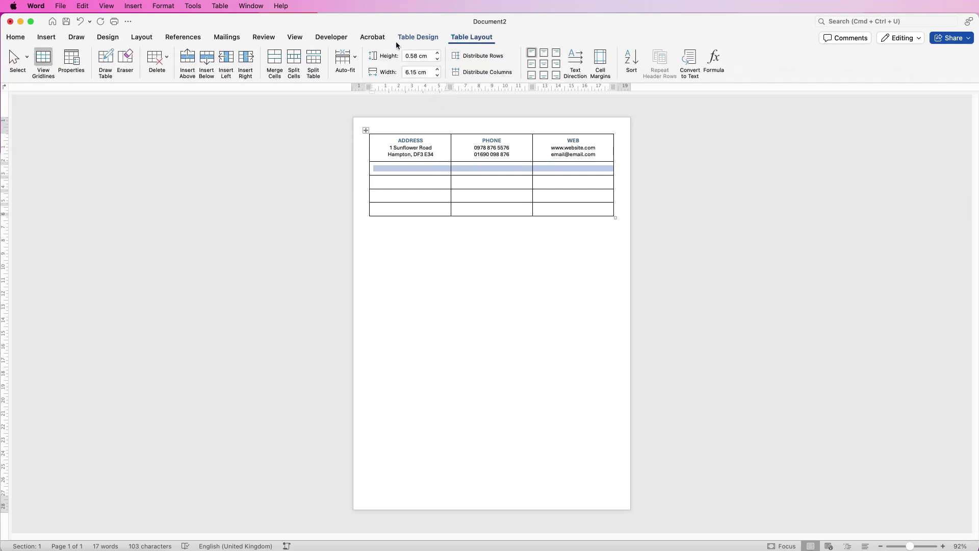
click(275, 65)
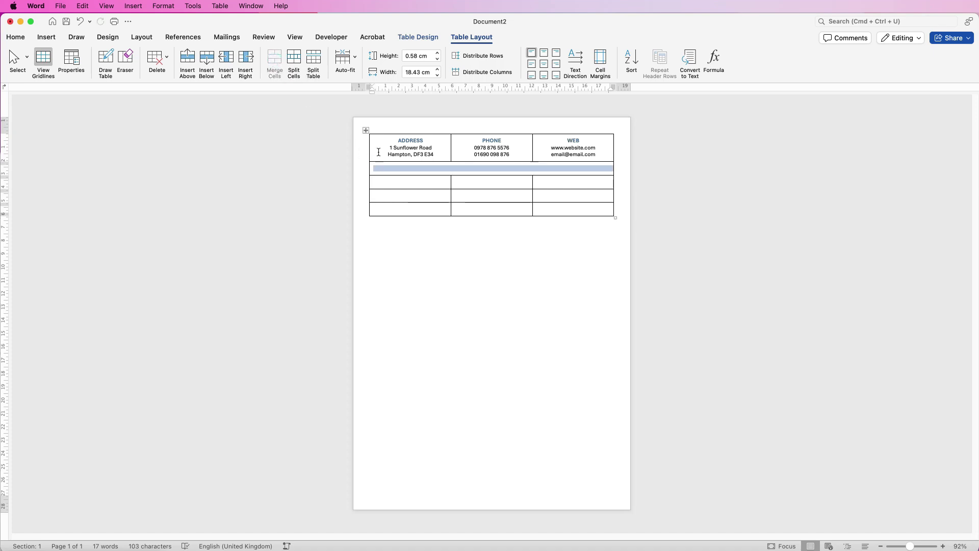
text(NEWSLETTER)
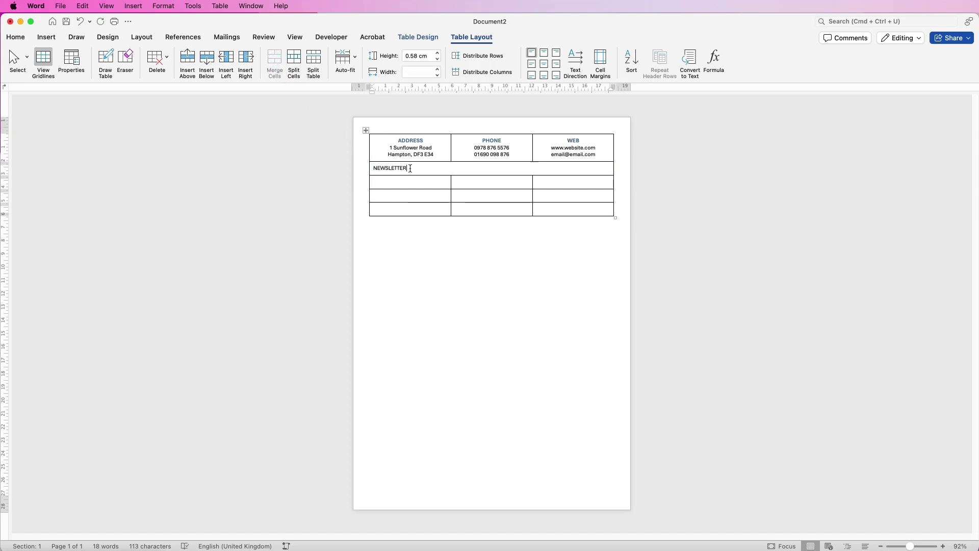
Step: Change the font of the NEWSLETTER title to Aharoni
drag(410, 169, 371, 170)
click(16, 37)
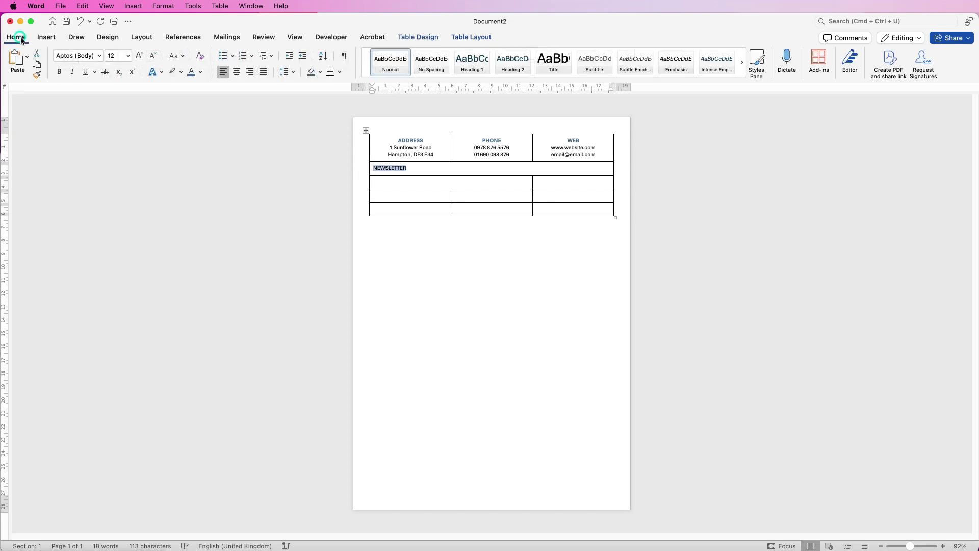
click(100, 57)
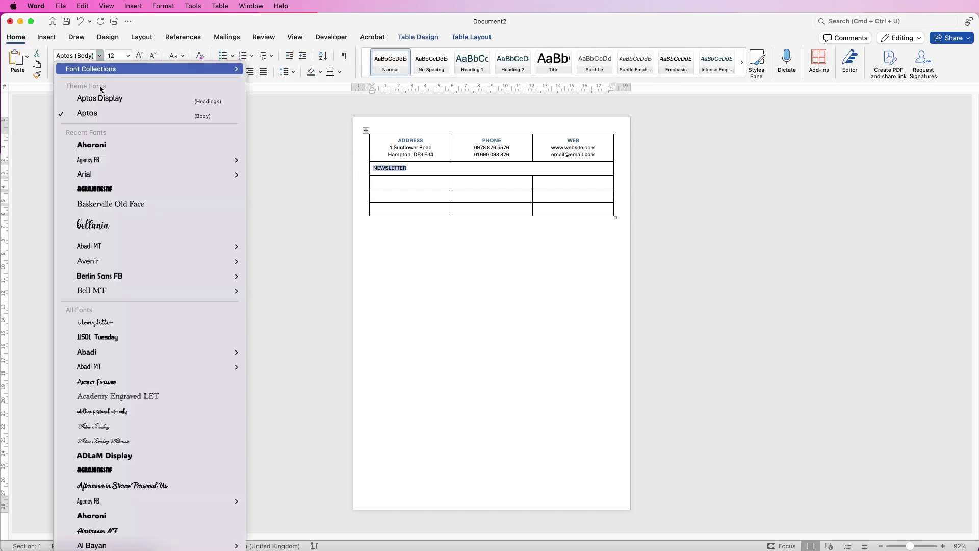
click(91, 147)
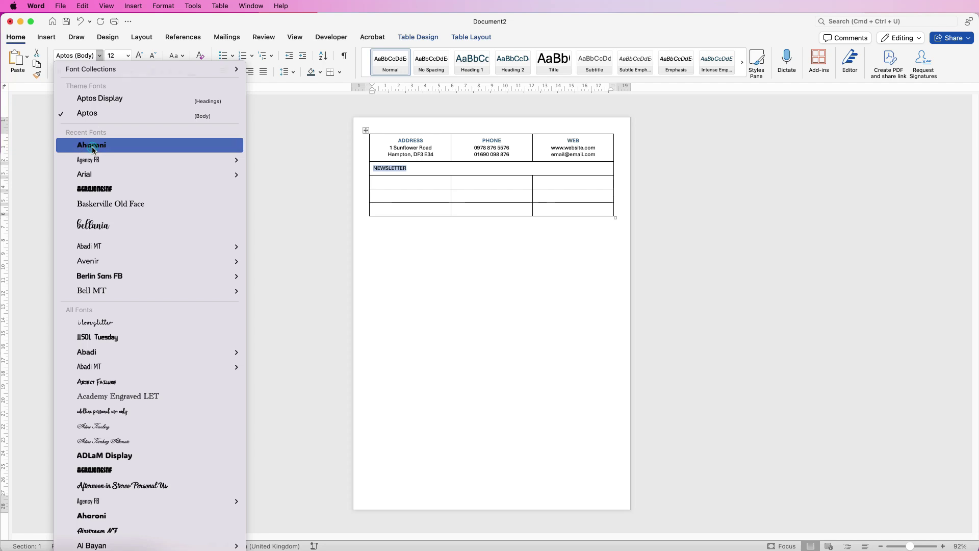
Step: Enlarge the NEWSLETTER title to font size 86 so it fills the row's width on one line, and justify it
click(138, 55)
click(140, 55)
click(140, 55)
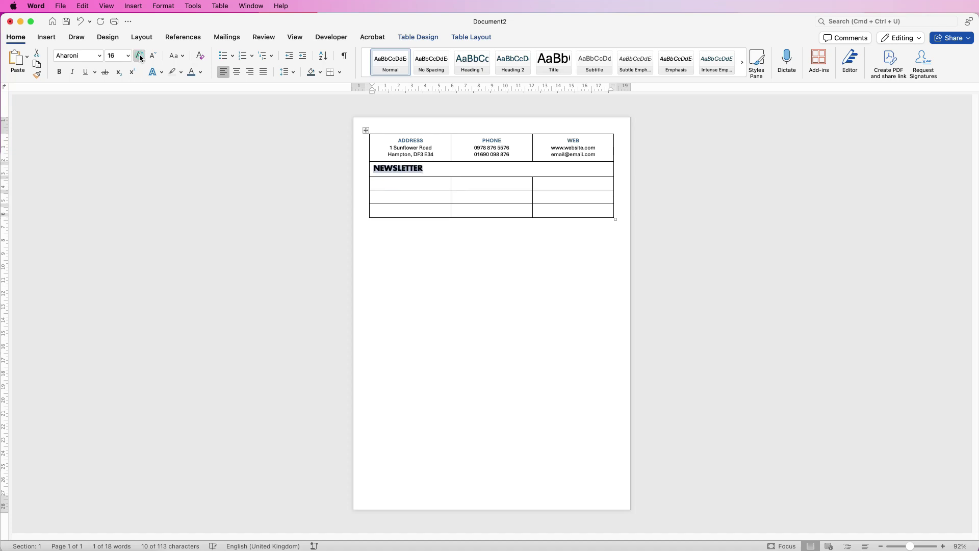
click(140, 55)
click(140, 55)
click(140, 55)
click(140, 56)
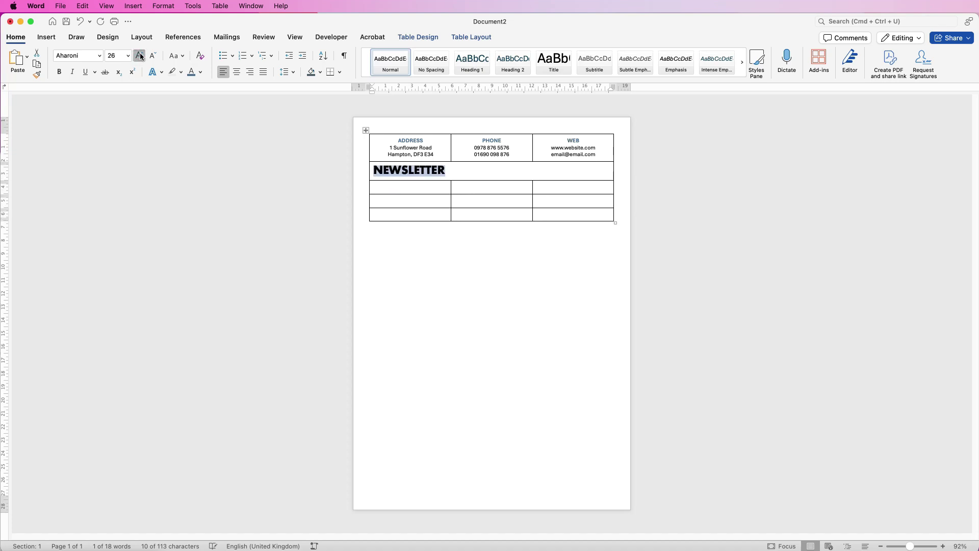
click(139, 56)
click(139, 56)
click(139, 55)
click(140, 56)
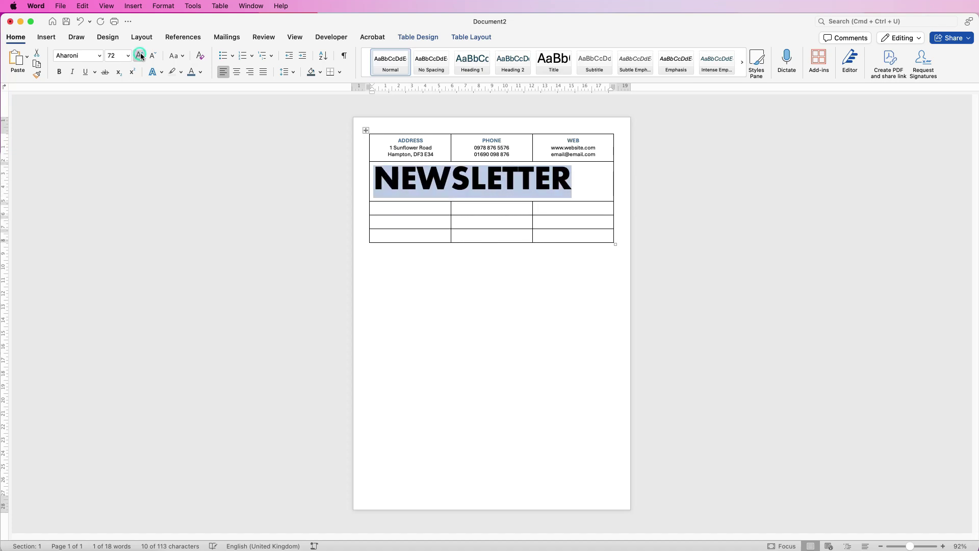
click(140, 55)
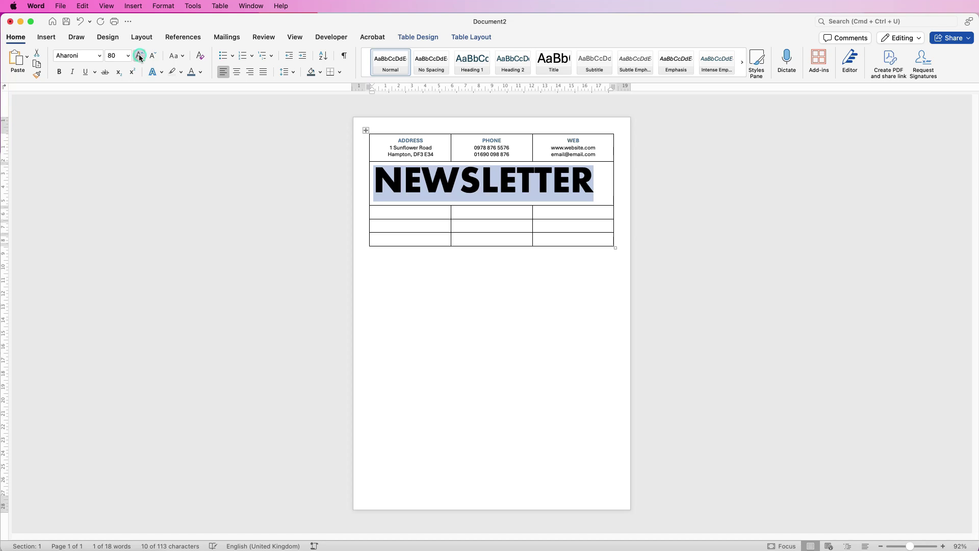
click(140, 55)
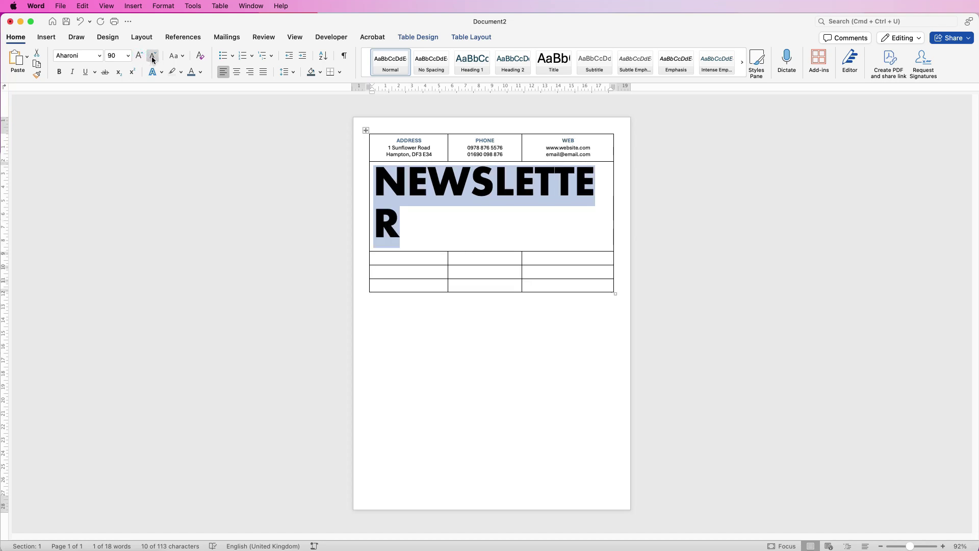
click(152, 60)
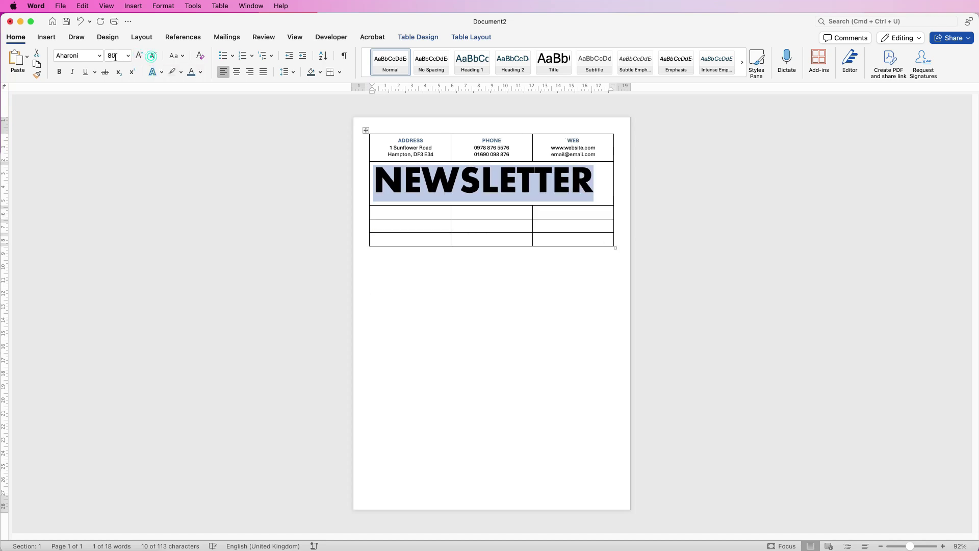
click(118, 56)
text(86)
key(Return)
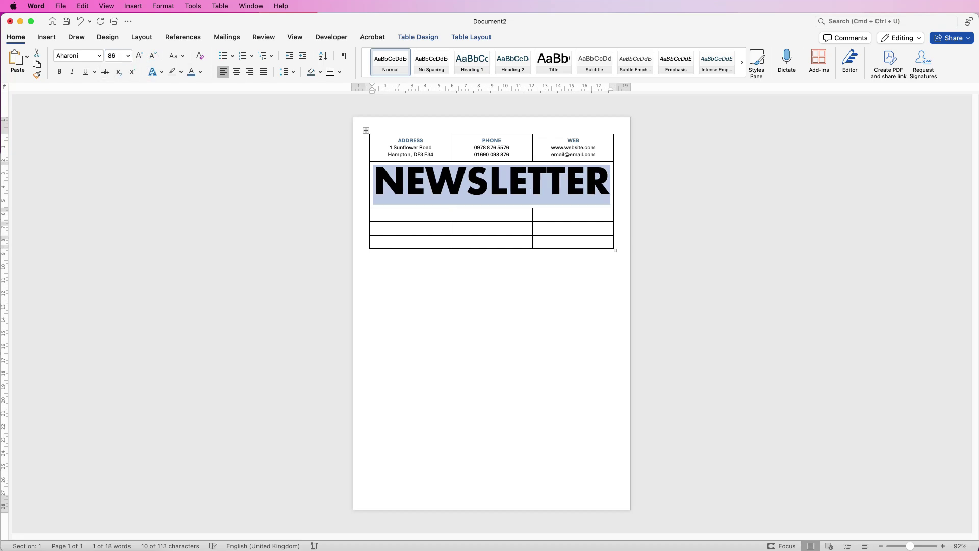
click(374, 184)
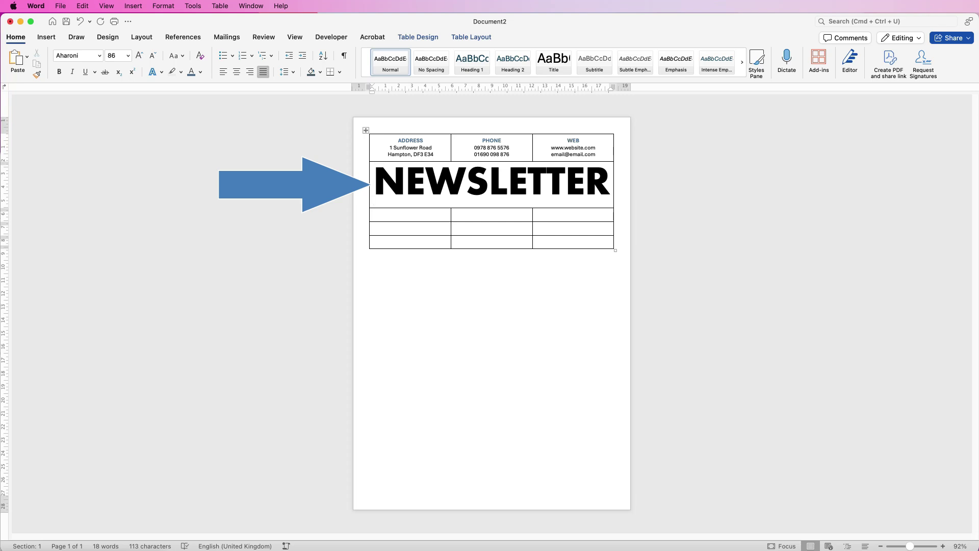
Step: Open the cell options for the NEWSLETTER title cell and set its left margin to 0 cm
right_click(472, 180)
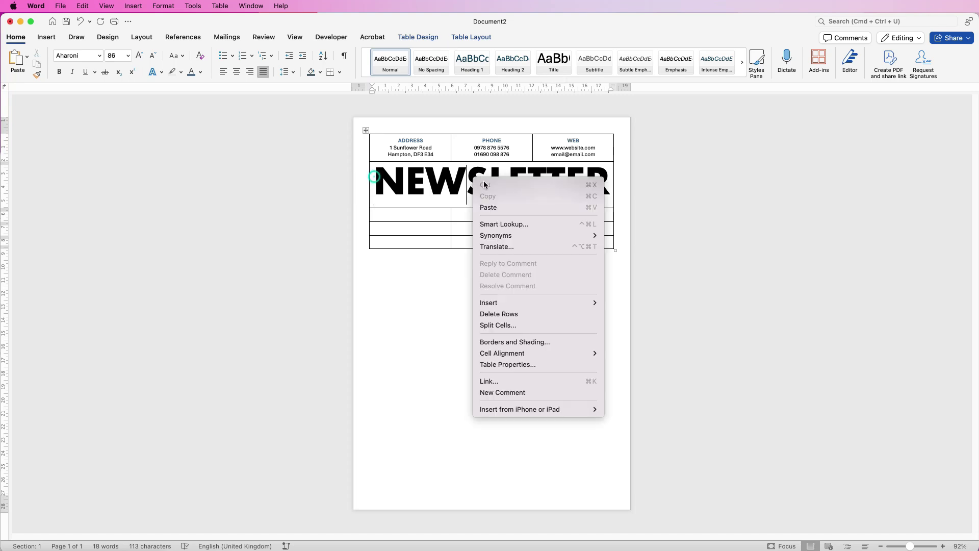
click(495, 365)
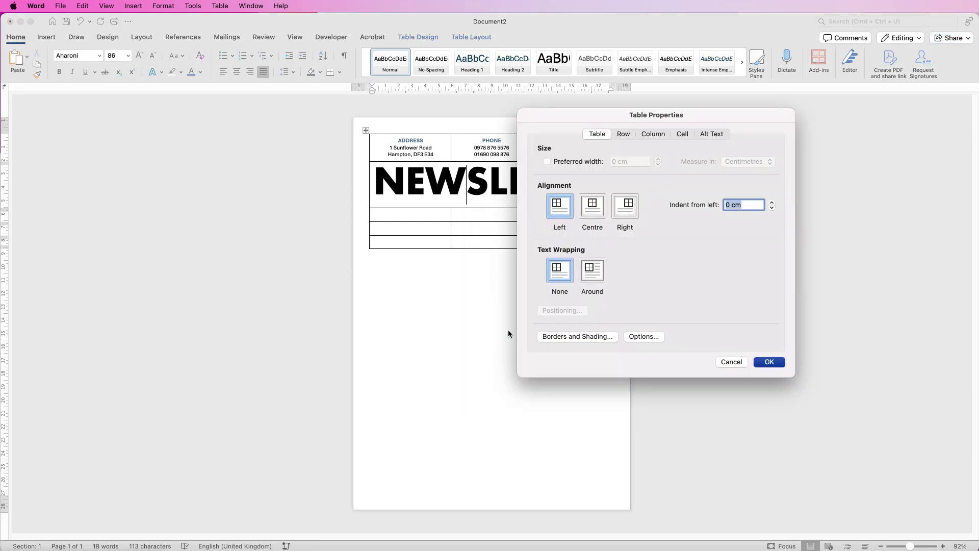
click(683, 134)
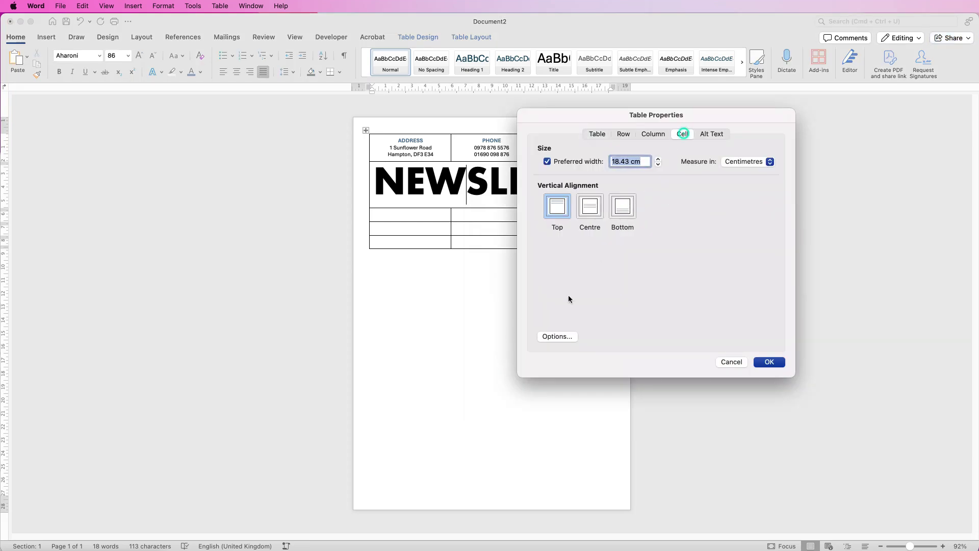
click(558, 336)
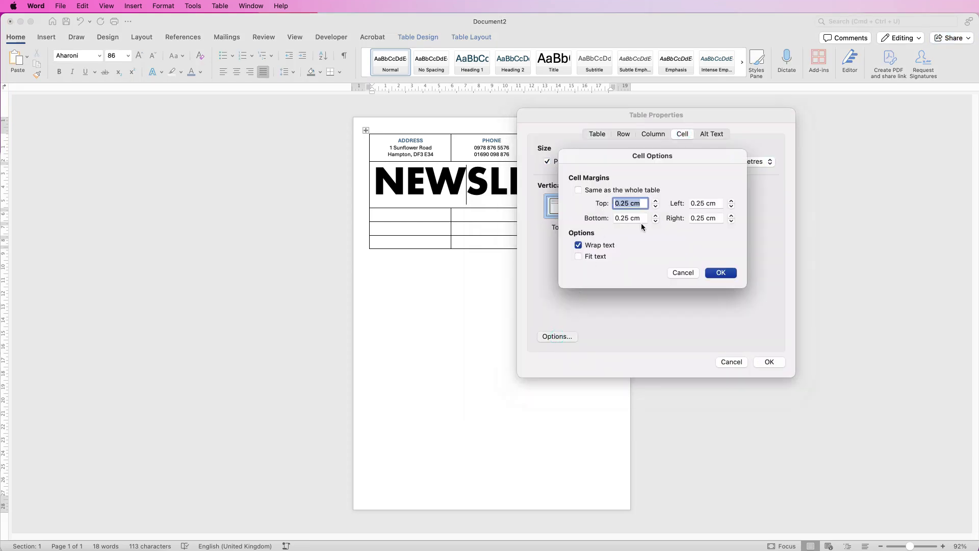
click(732, 207)
click(732, 206)
click(732, 206)
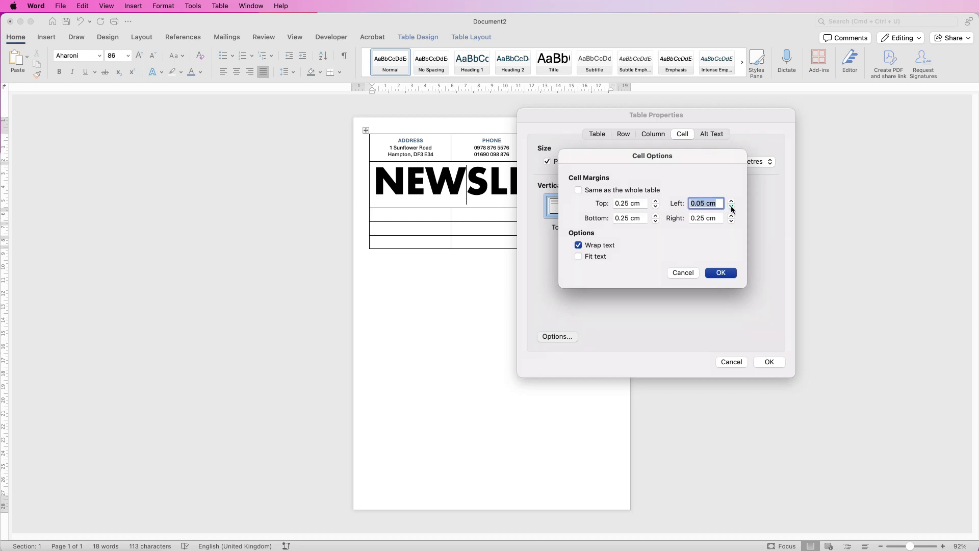
Step: Set the title cell's top margin to 0.4 cm and apply the table properties
click(657, 200)
click(656, 200)
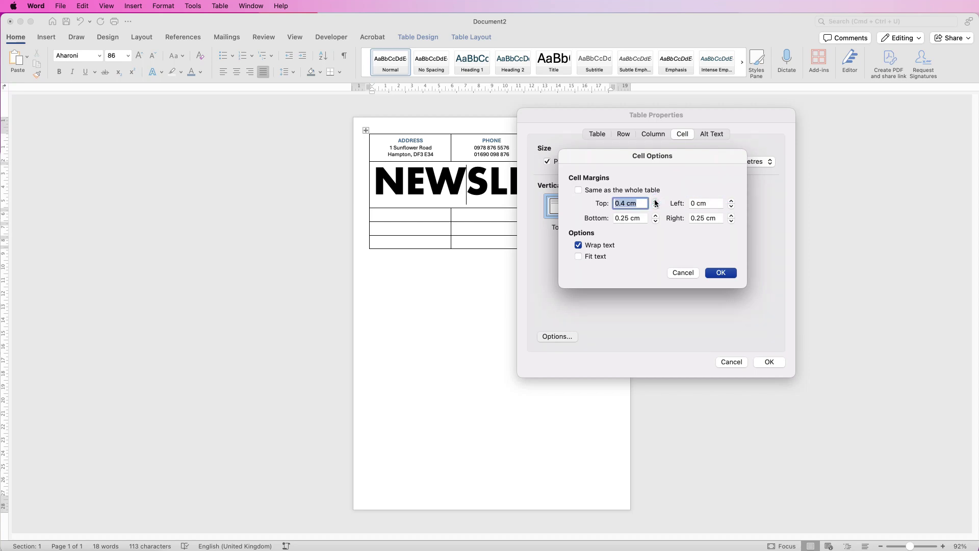
click(721, 273)
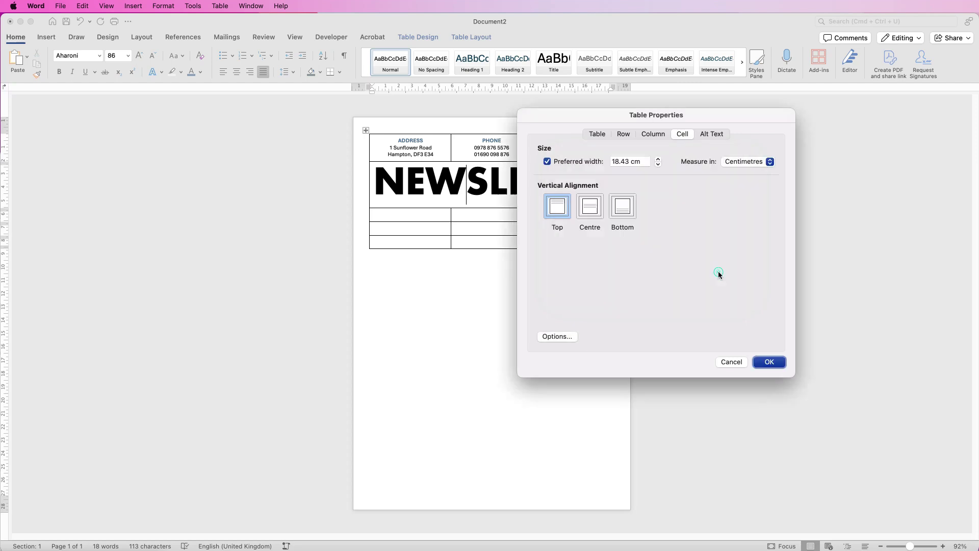
click(769, 362)
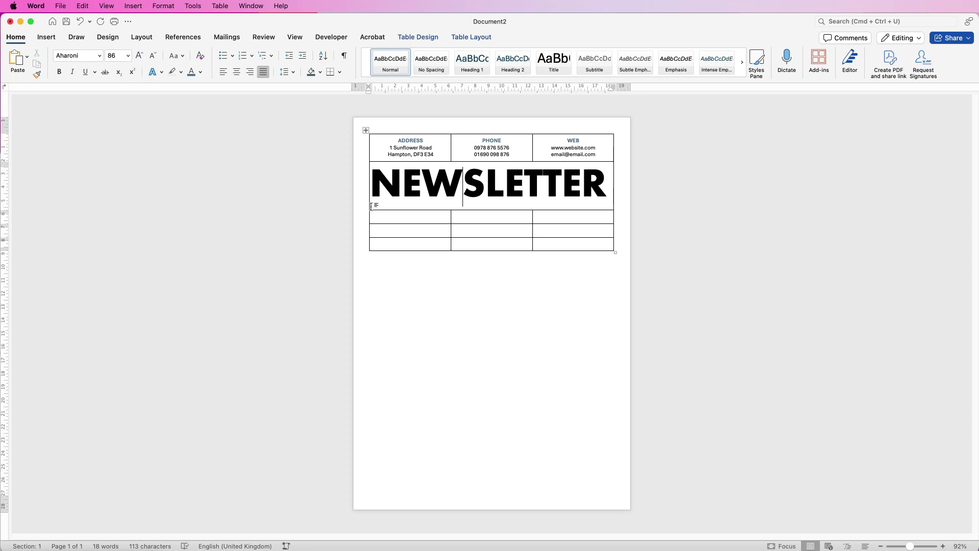
Step: Copy the full TITLE OF SECTION article from the sample newsletter's middle column into the third row's middle cell in Document2
click(438, 217)
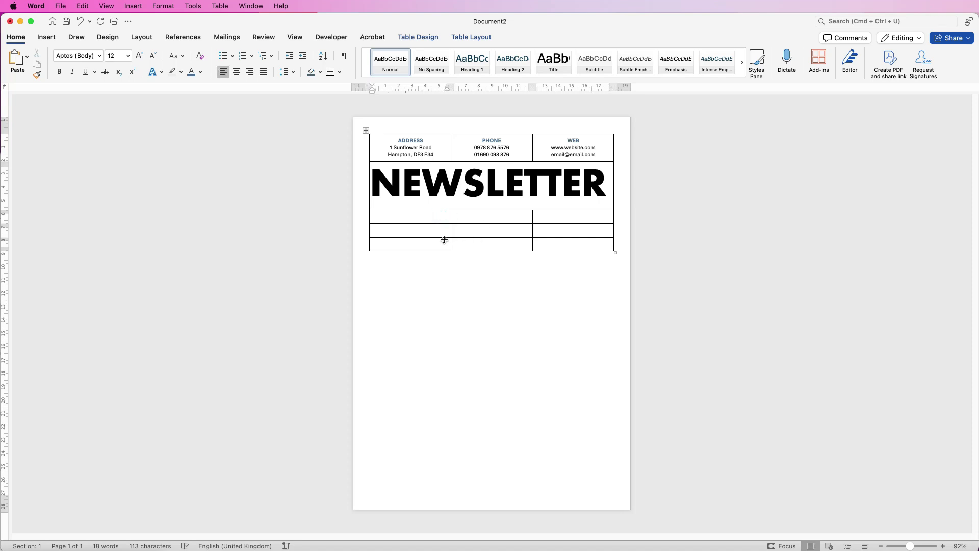
key(super+grave)
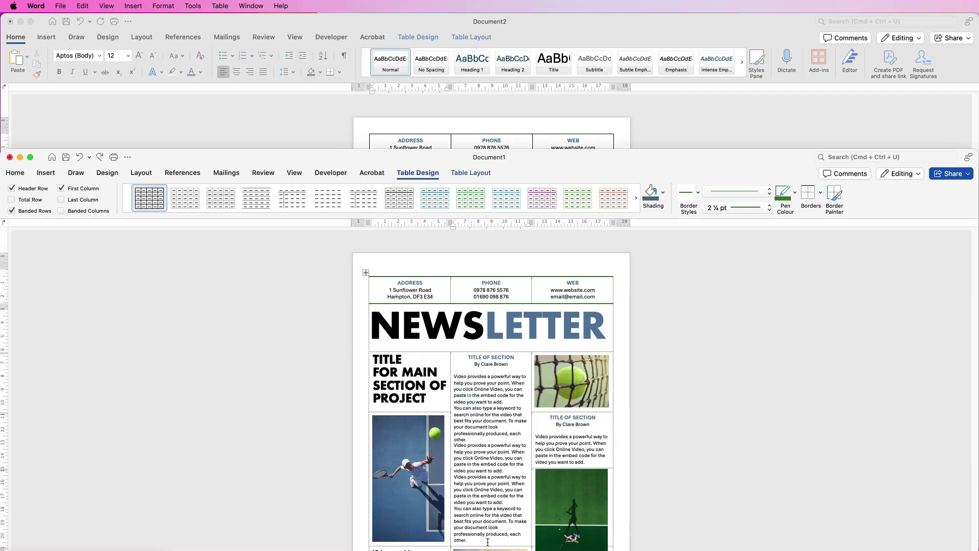
drag(476, 540, 468, 358)
key(super+c)
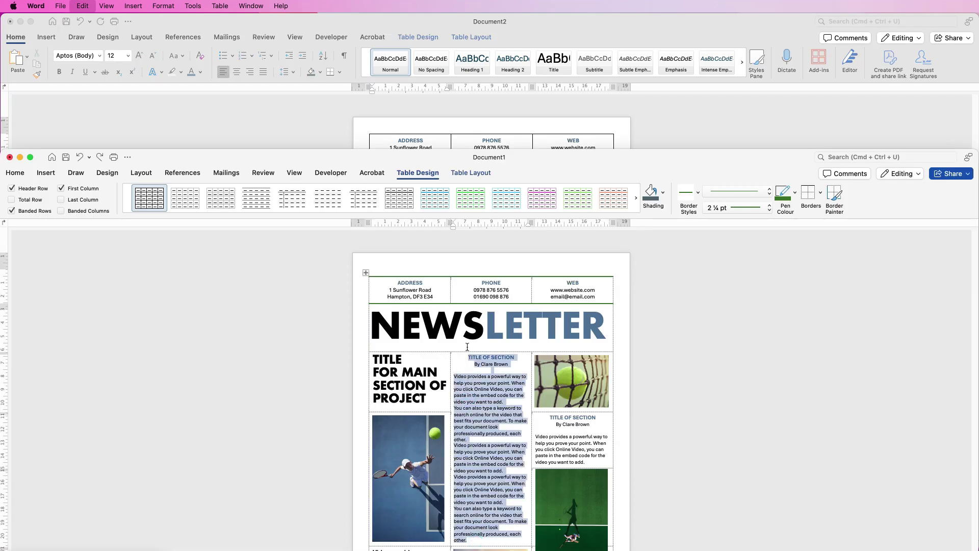
click(561, 102)
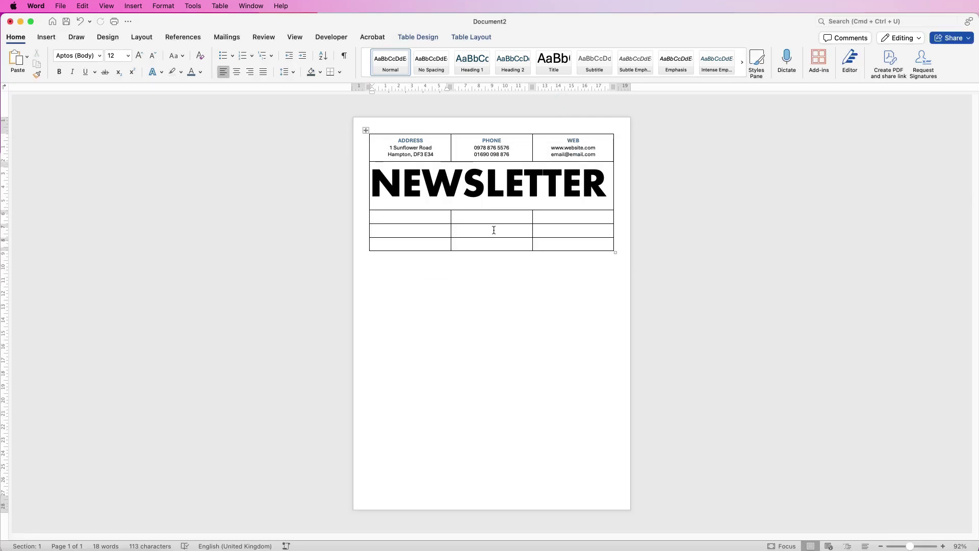
click(493, 218)
key(super+v)
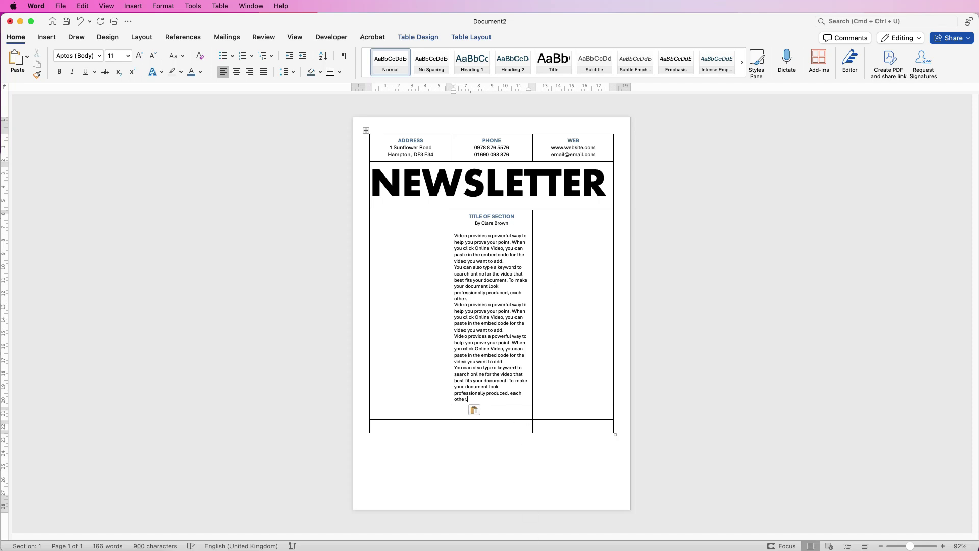
Step: Split the third row's last cell into 1 column and 3 rows, checking the layout against the sample newsletter
key(super+grave)
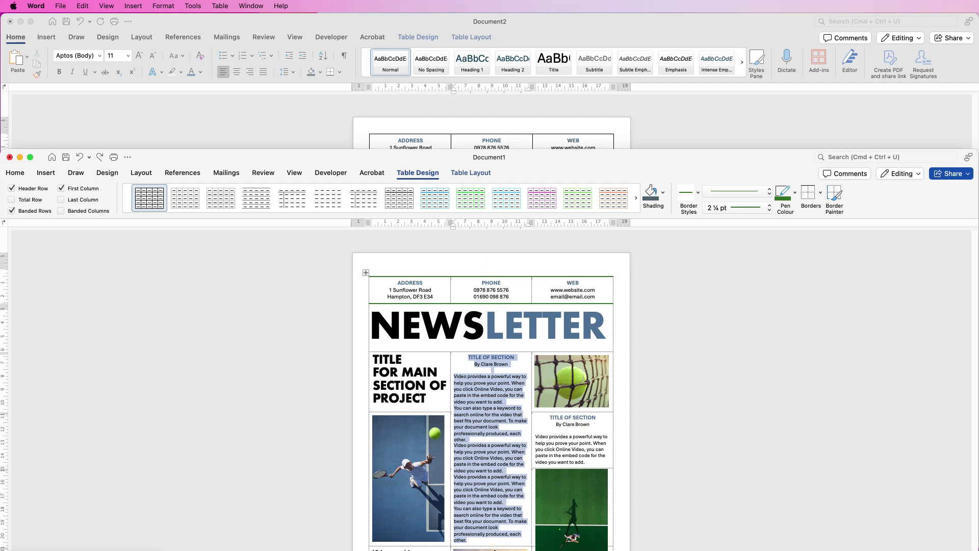
key(super+grave)
click(566, 349)
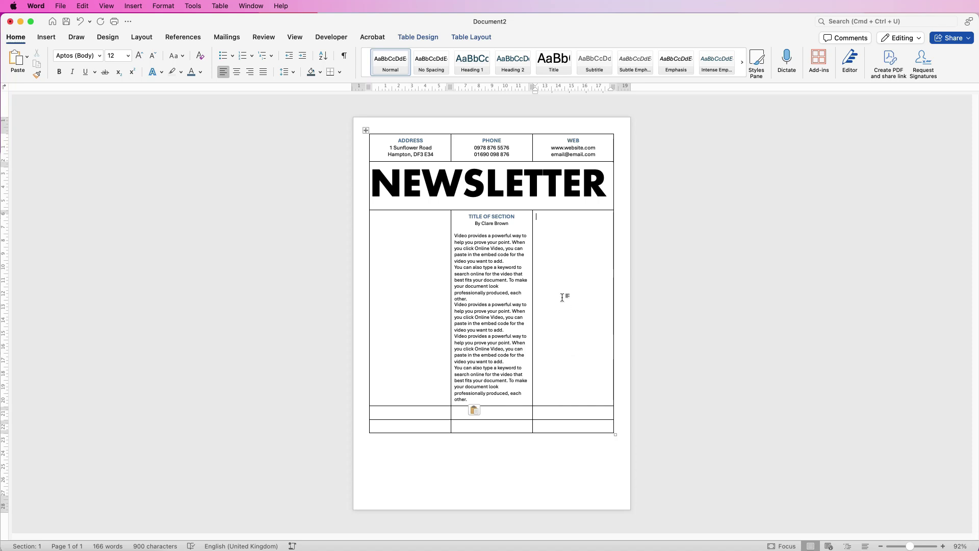
click(459, 38)
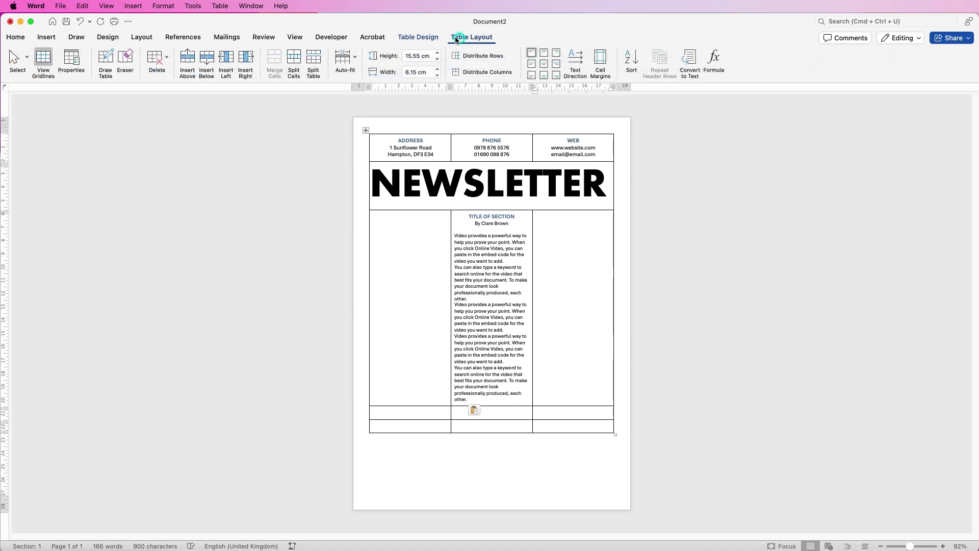
click(293, 60)
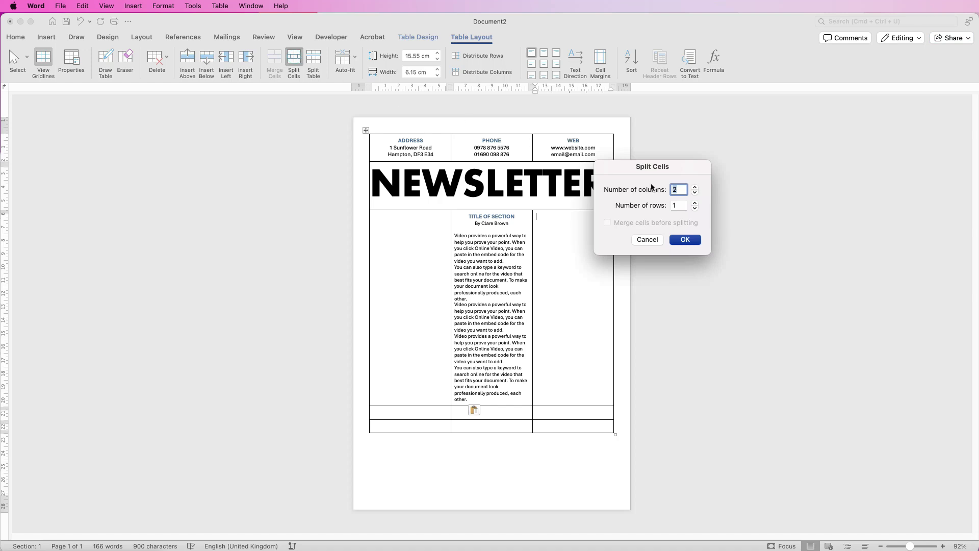
click(696, 195)
click(696, 203)
click(695, 203)
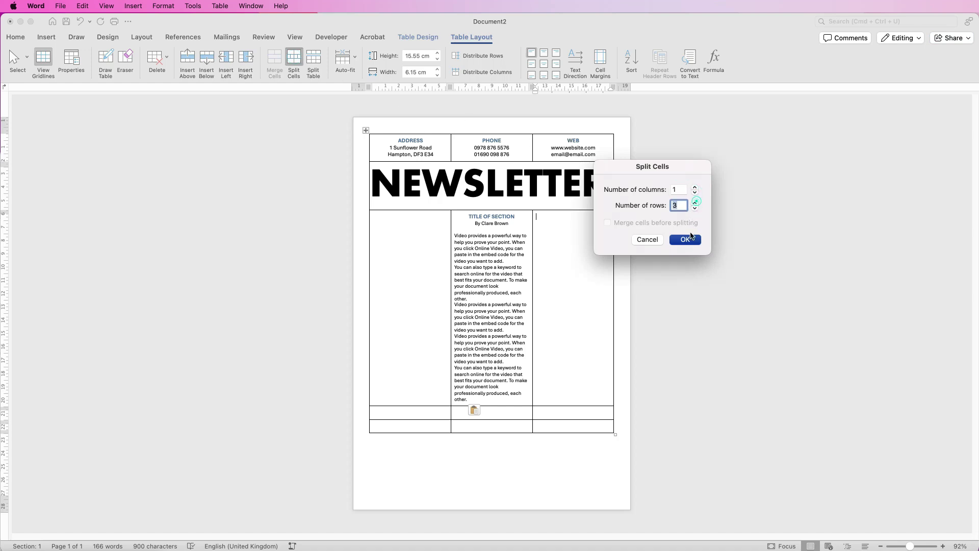
click(686, 239)
key(super+grave)
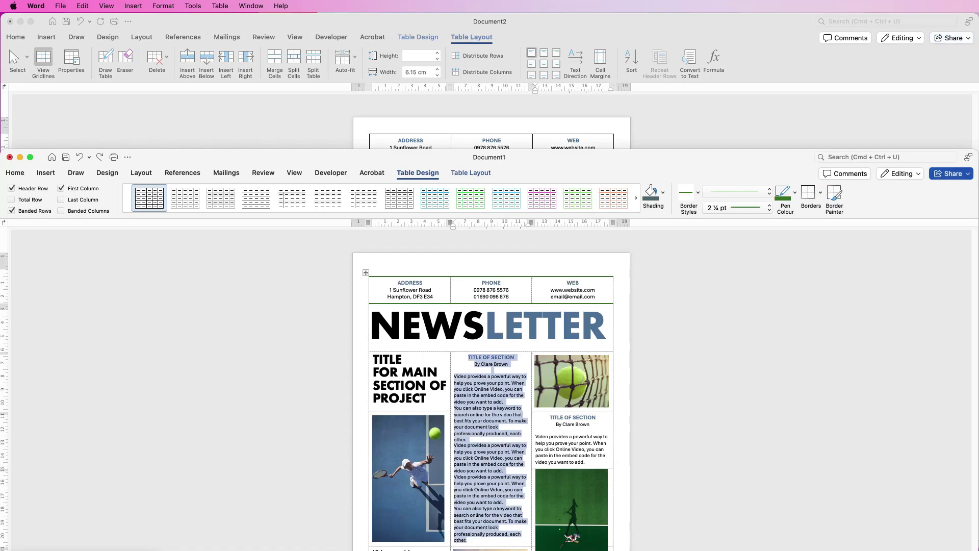
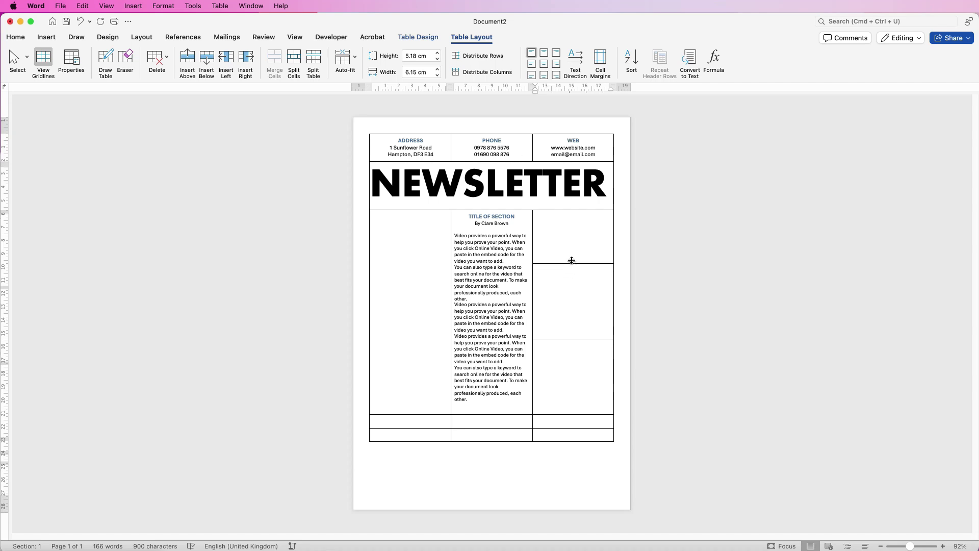
Step: Copy the short TITLE OF SECTION article from the sample newsletter into the last column's middle split cell and raise that cell's lower border closer to the text
click(574, 284)
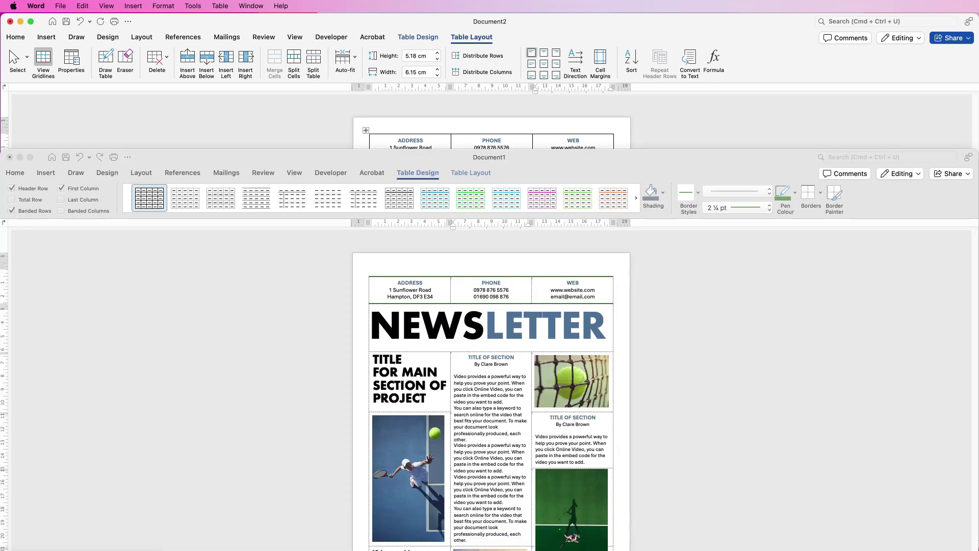
click(549, 421)
key(super+c)
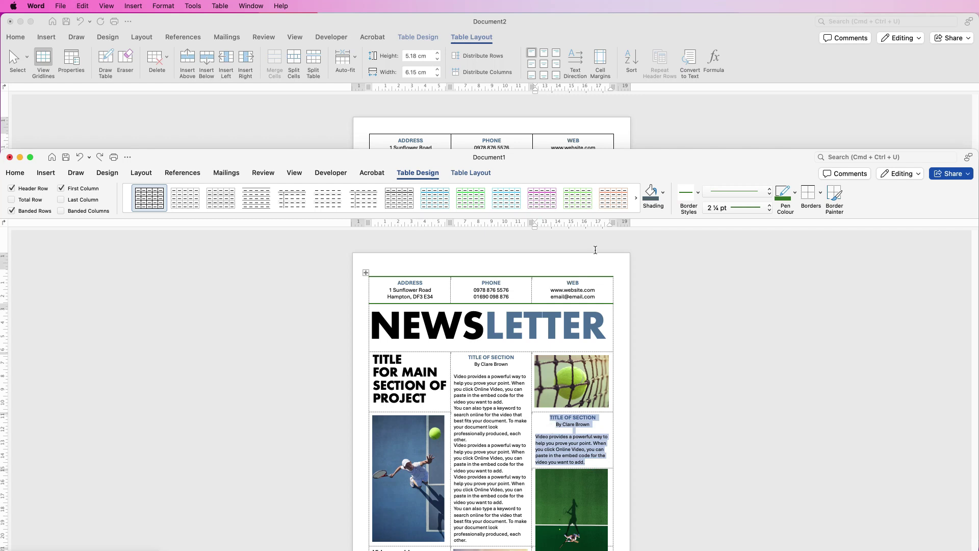
click(673, 123)
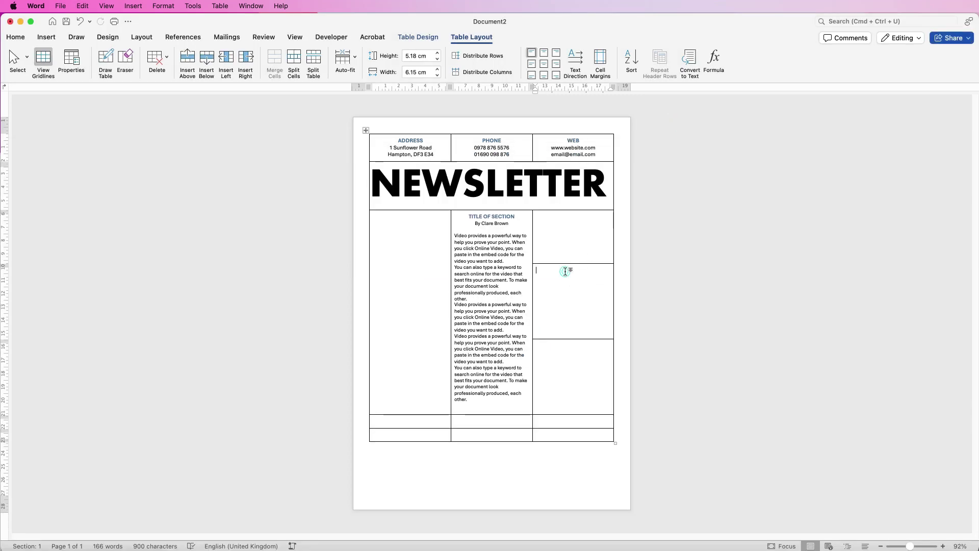
key(super+v)
drag(564, 339, 565, 319)
Step: Enter the placeholder IMAGE in the last column's bottom and top split cells, checking the picture positions against the sample newsletter
key(super+grave)
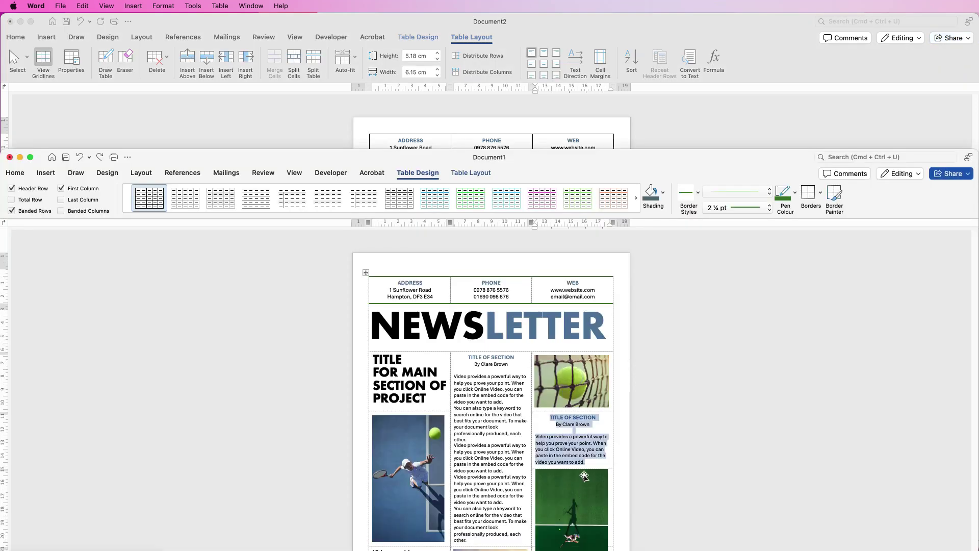
click(669, 125)
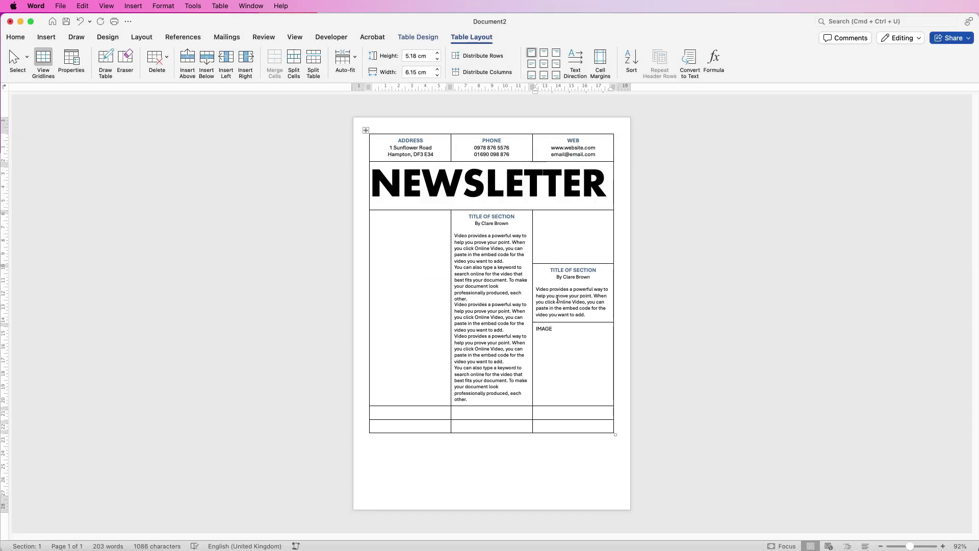
click(561, 219)
Step: Copy the bold heading "Video provides a powerful way to help you prove your point." and its paragraph from the sample into the fourth row's first cell
click(433, 359)
key(super+grave)
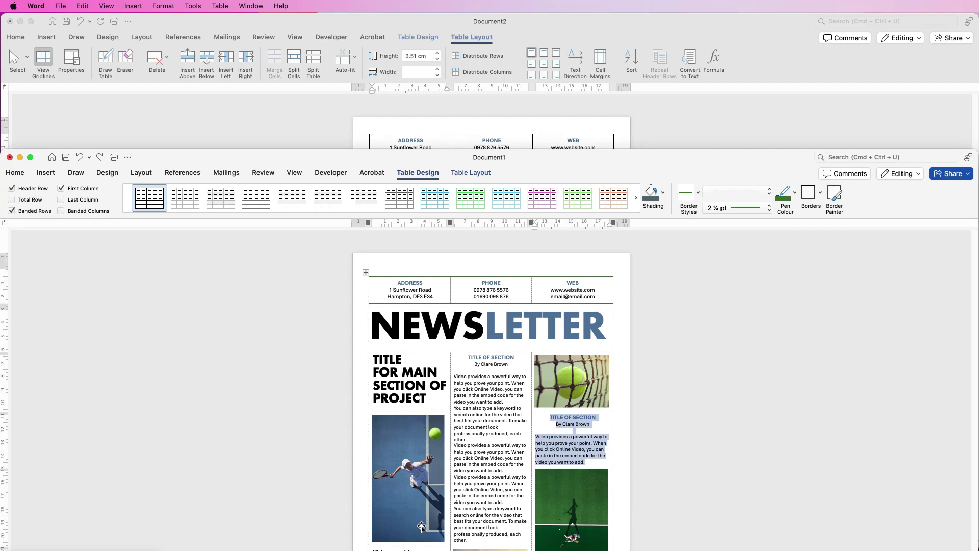
key(super+grave)
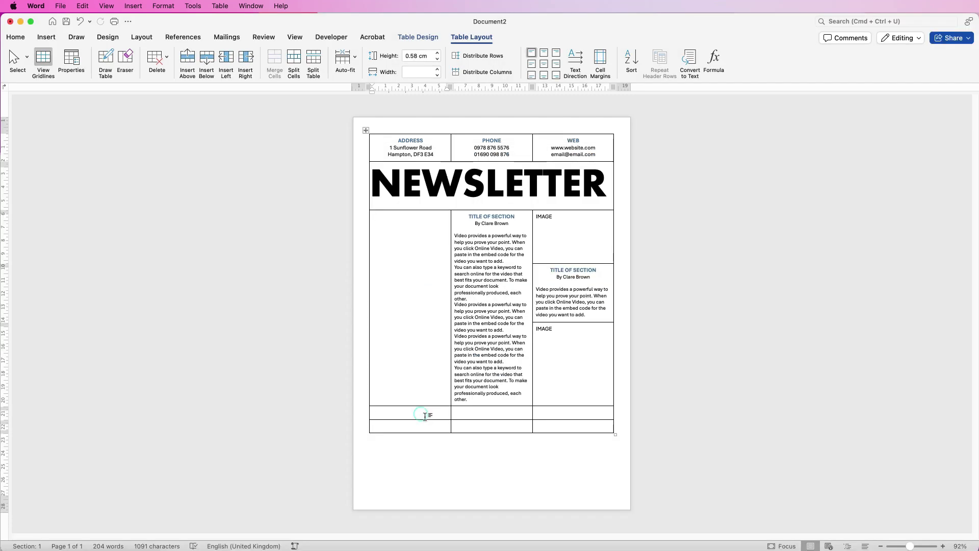
text(Video provides a powerful way to help you prove your point. You can also type a keyword to search online for the video that best fits your document. To make your document look professionally produced, each other.)
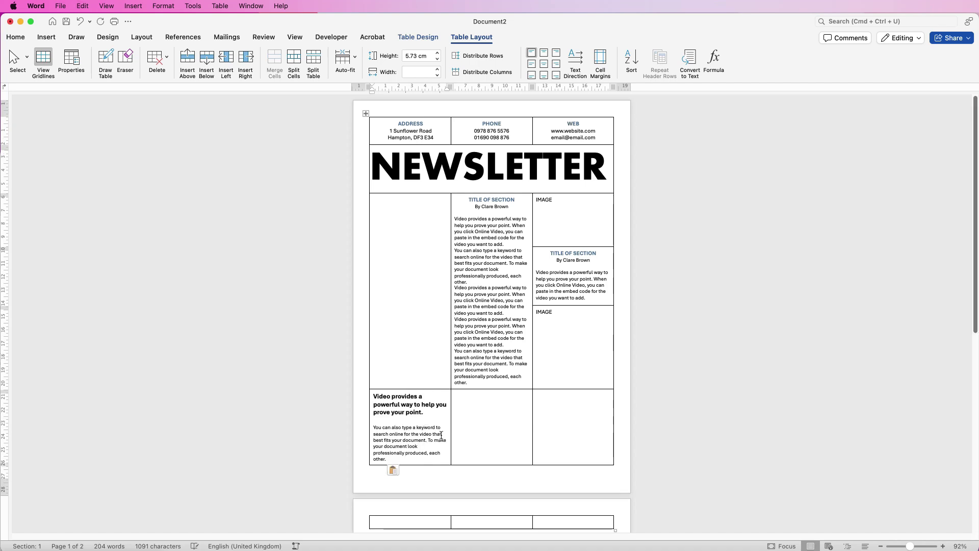
Step: Delete the table's empty last row that has spilled onto the second page
drag(428, 519, 561, 520)
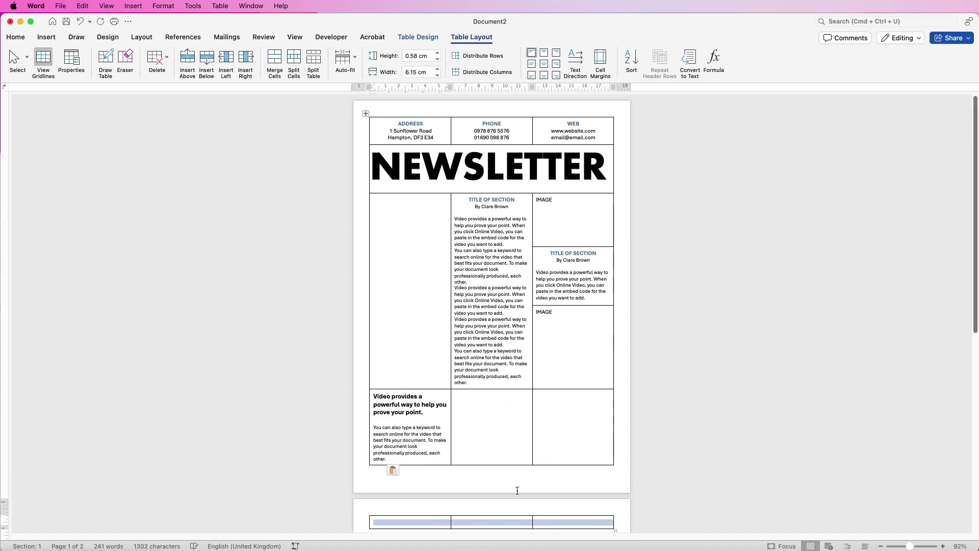
right_click(522, 517)
right_click(461, 519)
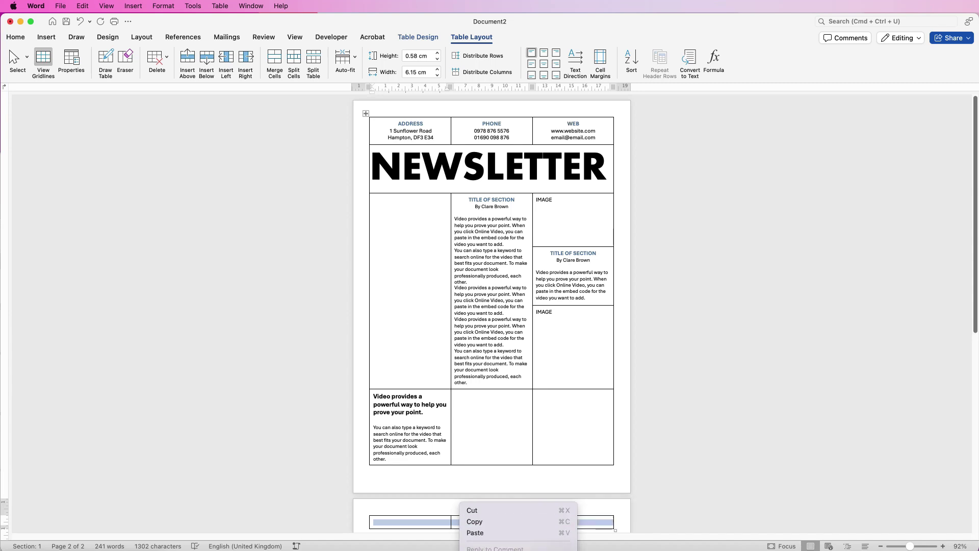
click(515, 535)
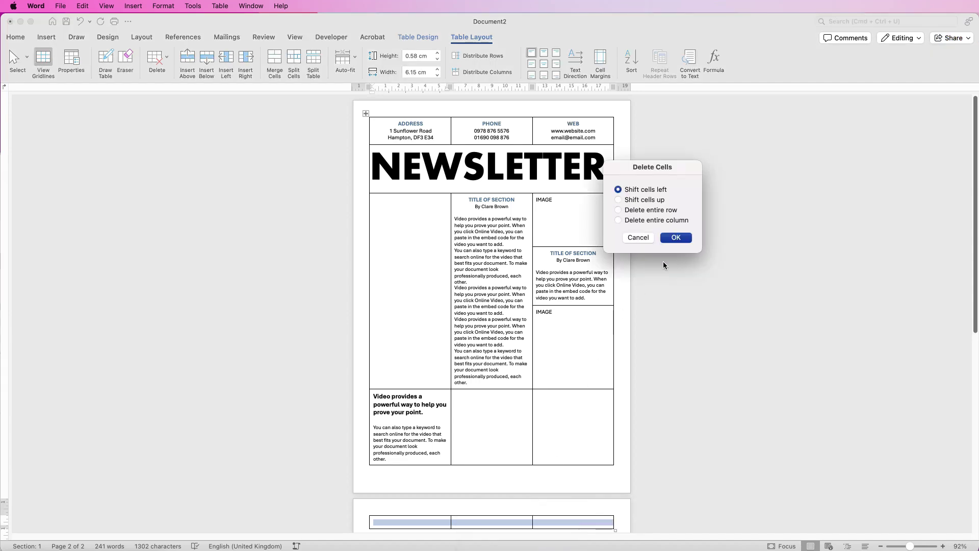
click(676, 237)
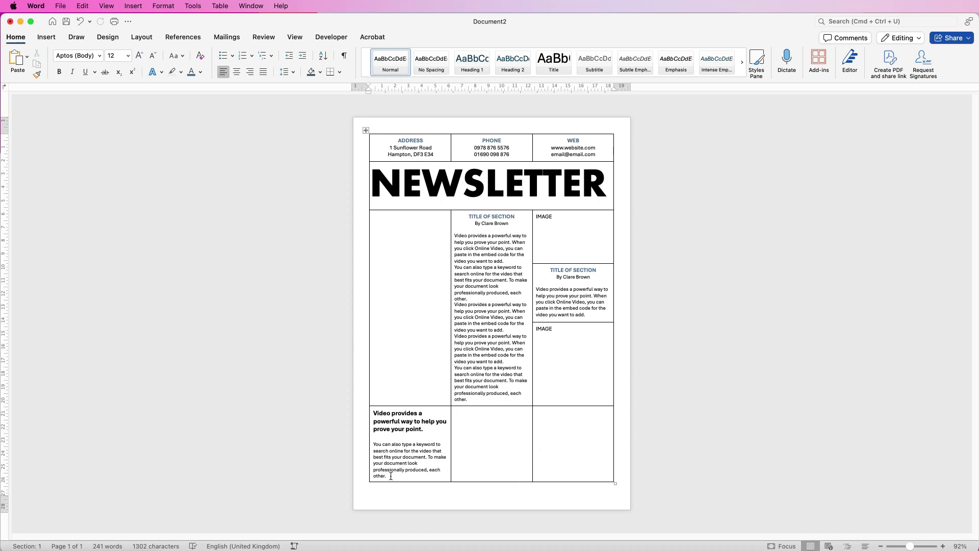
Step: Try smaller font sizes on the body paragraph in the fourth row's first cell and return it to size 11
drag(390, 476, 373, 443)
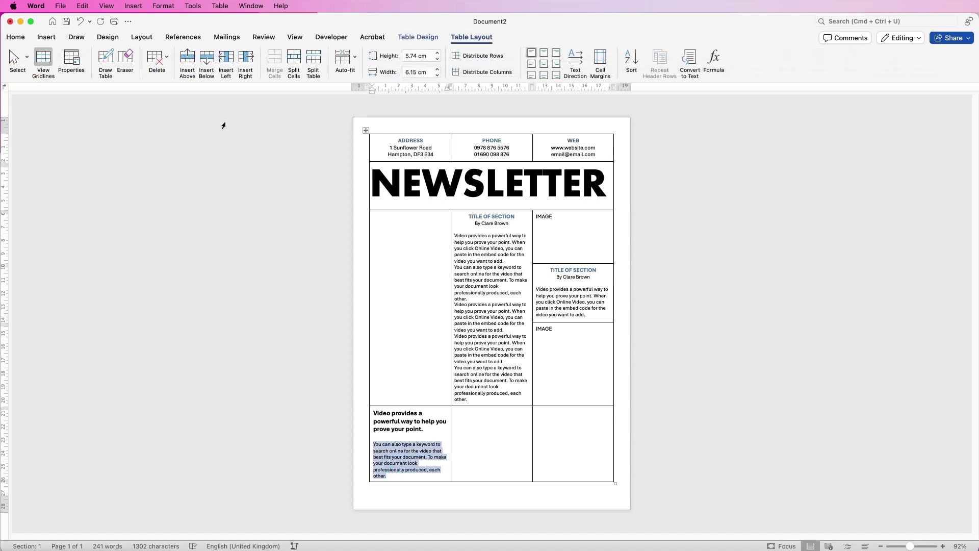
click(14, 38)
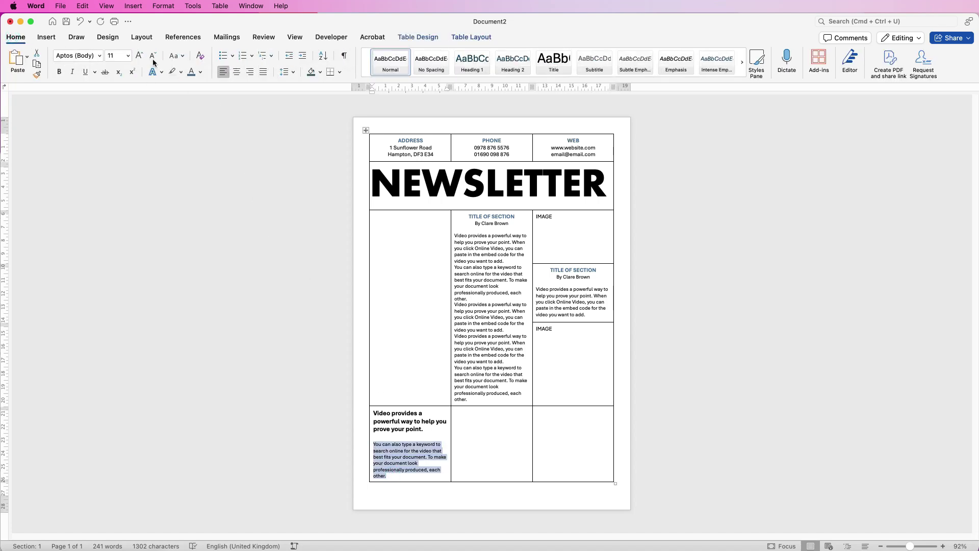
click(152, 57)
click(152, 57)
click(151, 57)
click(152, 57)
click(151, 57)
click(139, 55)
click(139, 55)
click(140, 55)
click(139, 55)
click(139, 55)
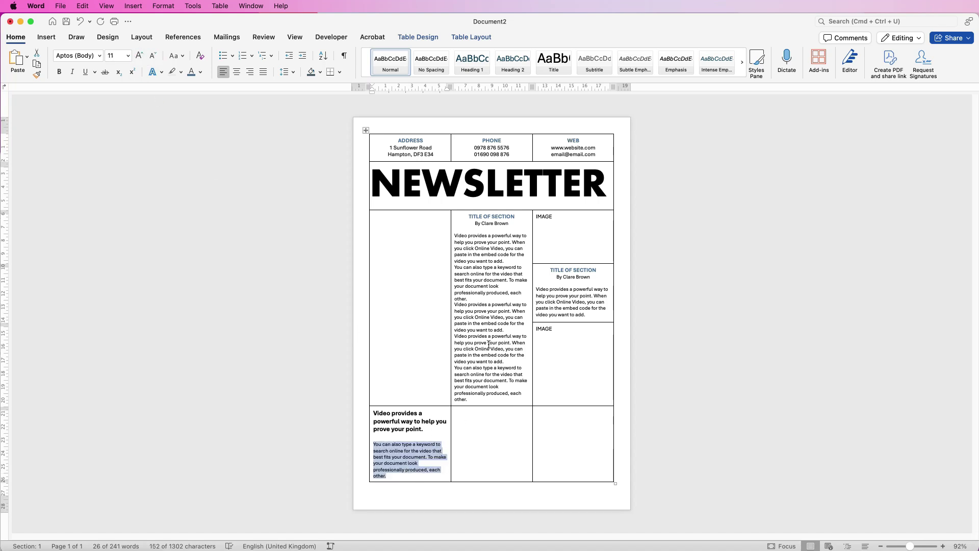
Step: Paste the TITLE OF SECTION article into the fourth row's last cell and copy the TITLE FOR MAIN SECTION OF PROJECT heading from the sample newsletter
click(570, 413)
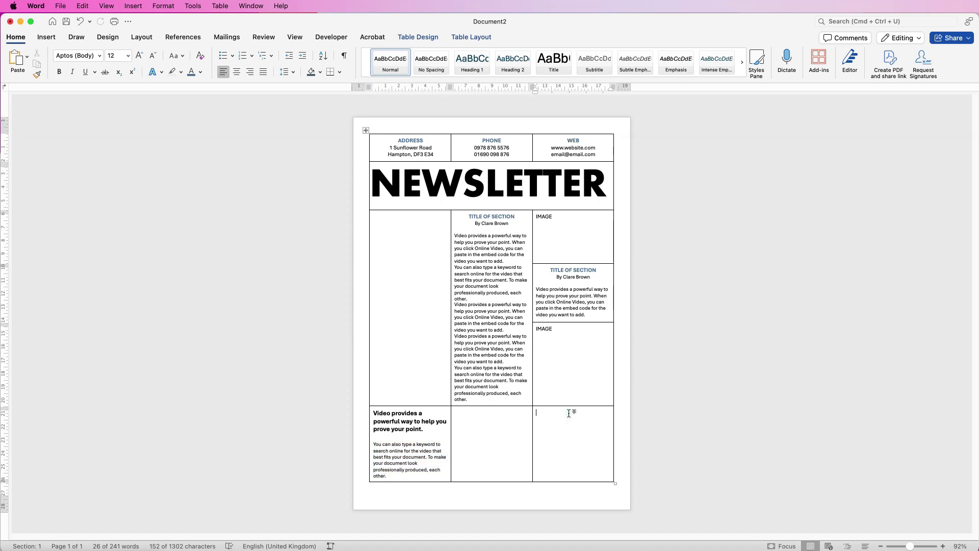
key(super+v)
key(super+grave)
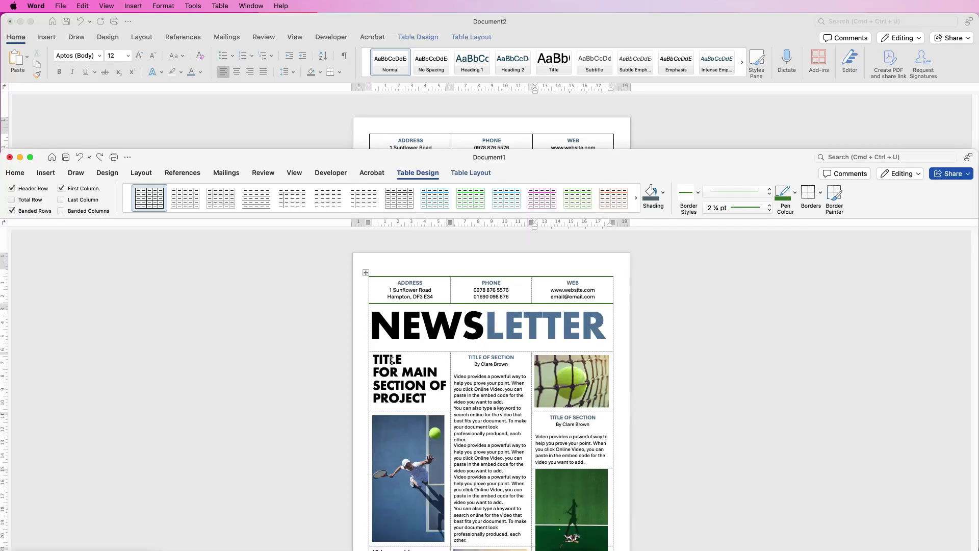
drag(429, 399, 373, 357)
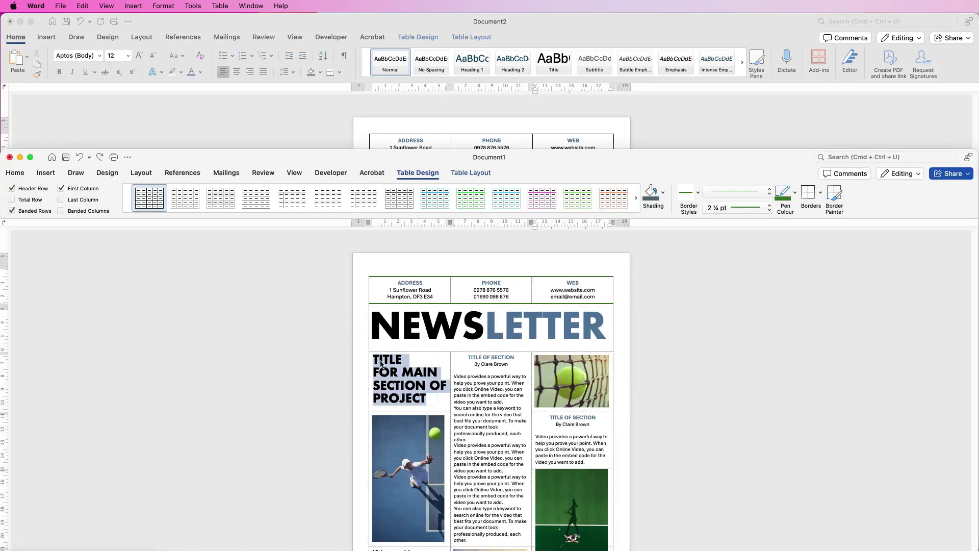
key(super+grave)
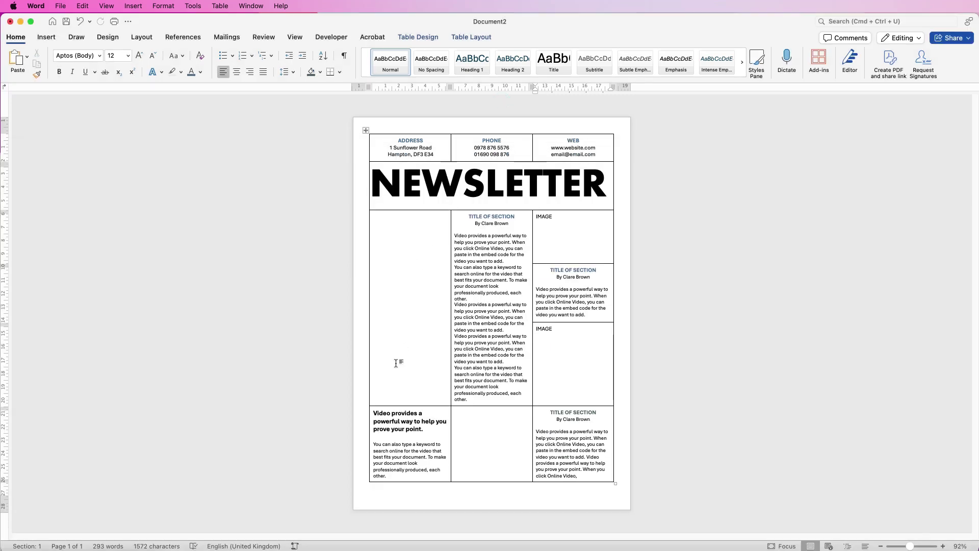
Step: Split the third row's empty first cell into 1 column and 3 rows
click(408, 281)
click(465, 38)
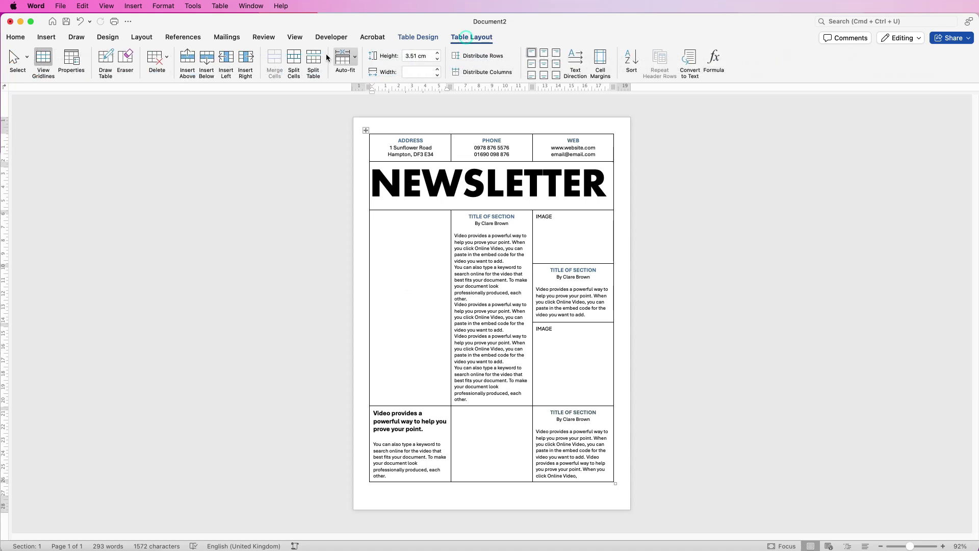
click(295, 60)
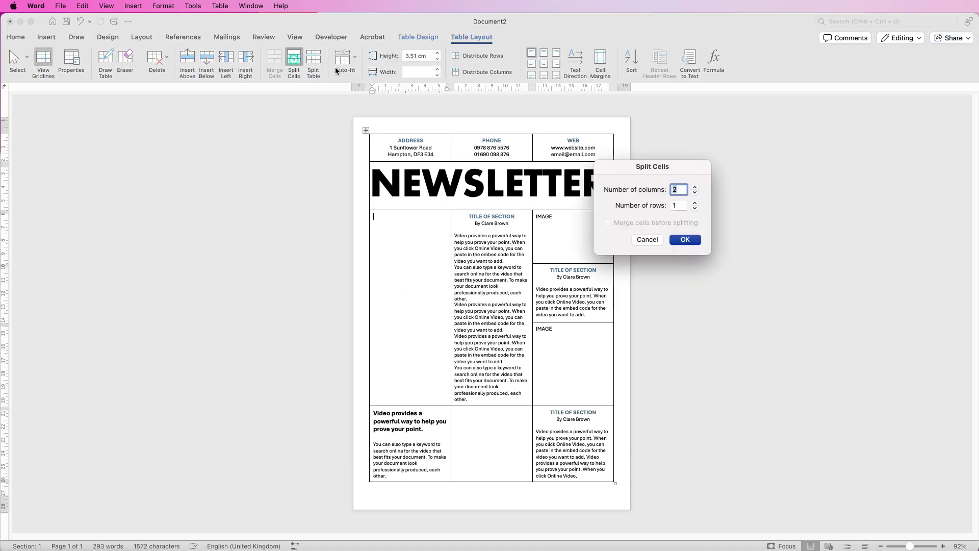
click(695, 202)
click(694, 203)
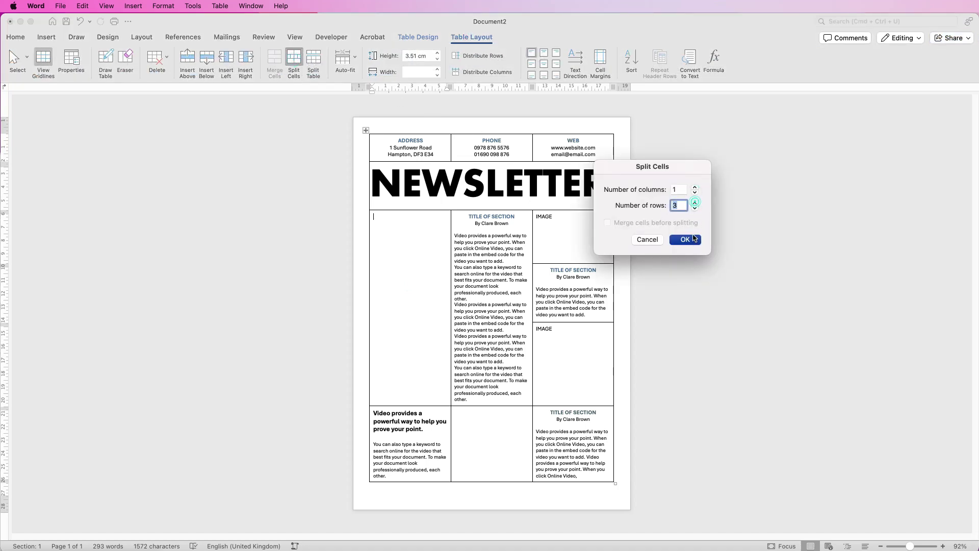
key(Return)
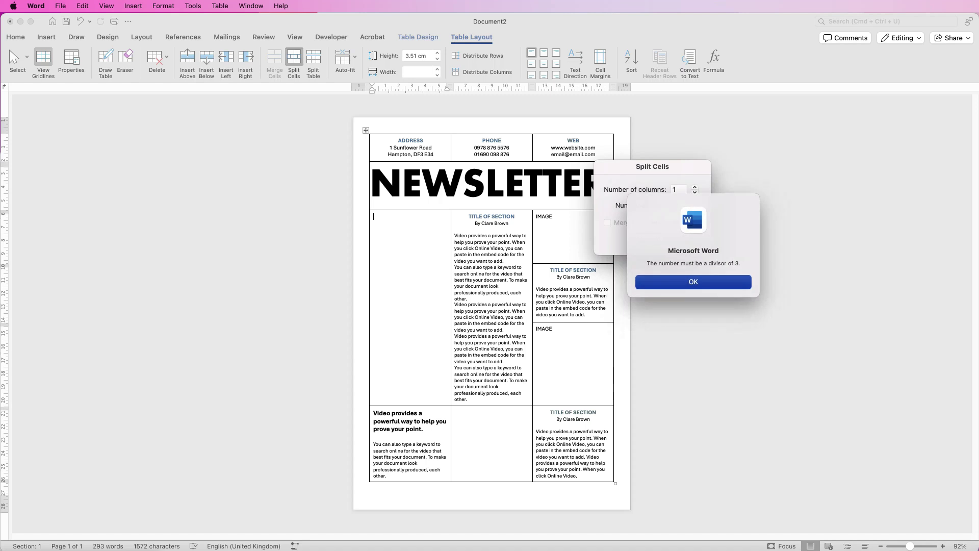
key(Return)
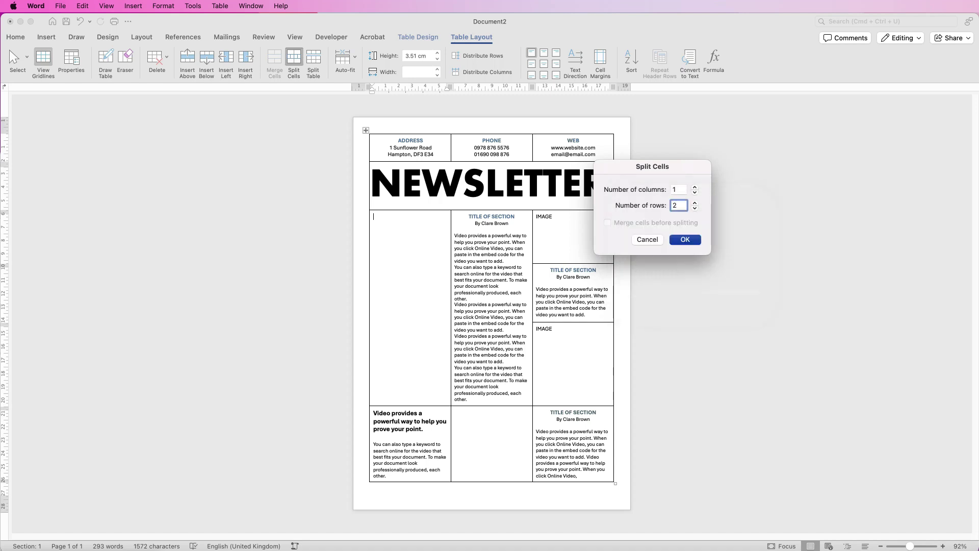
key(Return)
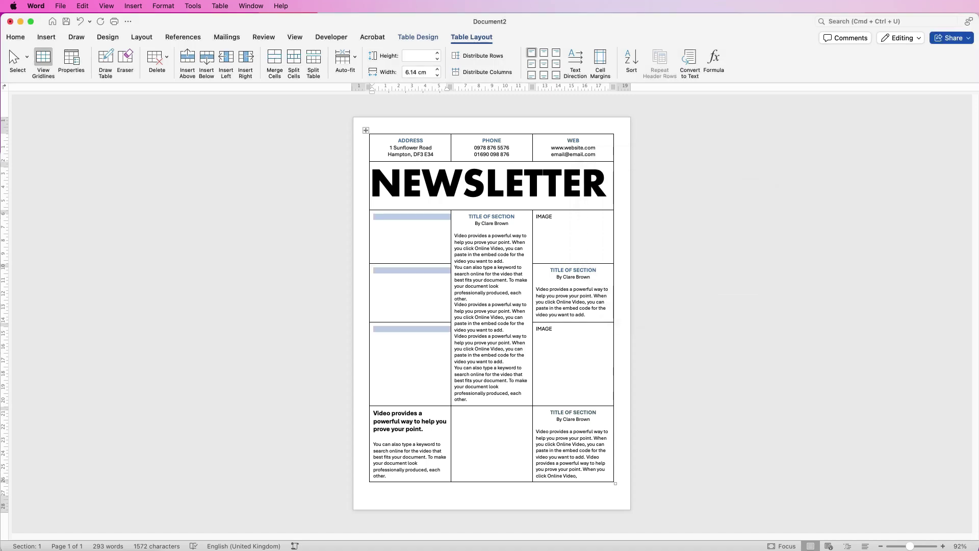
Step: Lower the border under the first column's top split cell to make it about 4.1 cm high, and merge the two empty cells beneath it
click(411, 237)
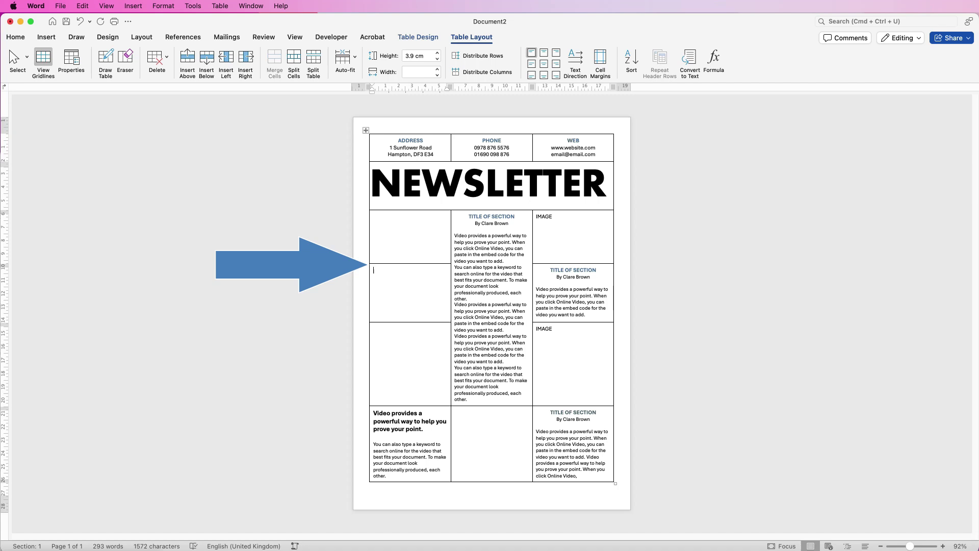
drag(411, 301, 411, 367)
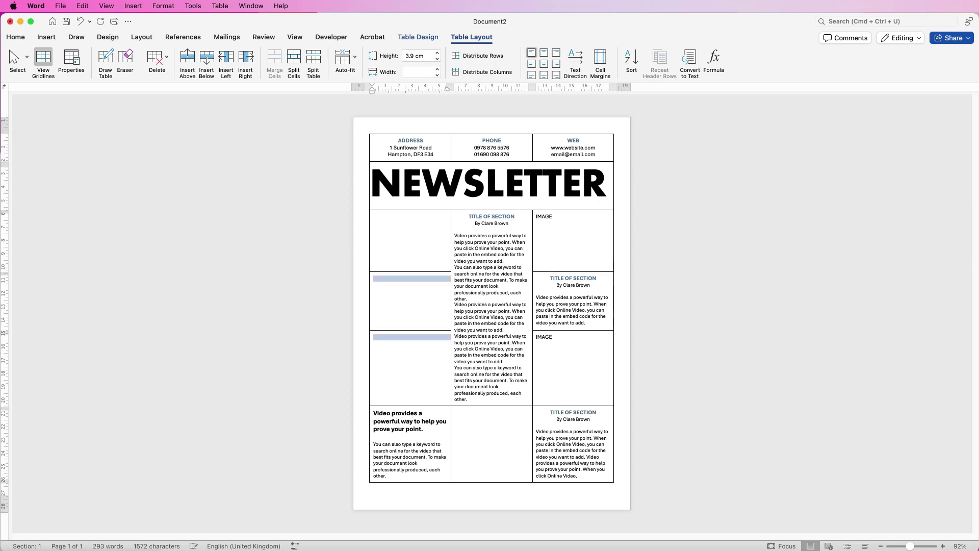
click(274, 61)
Step: Paste the TITLE FOR MAIN SECTION OF PROJECT heading into the first column's top split cell and enter the placeholder IMAGE in the merged cell below
click(374, 217)
key(super+v)
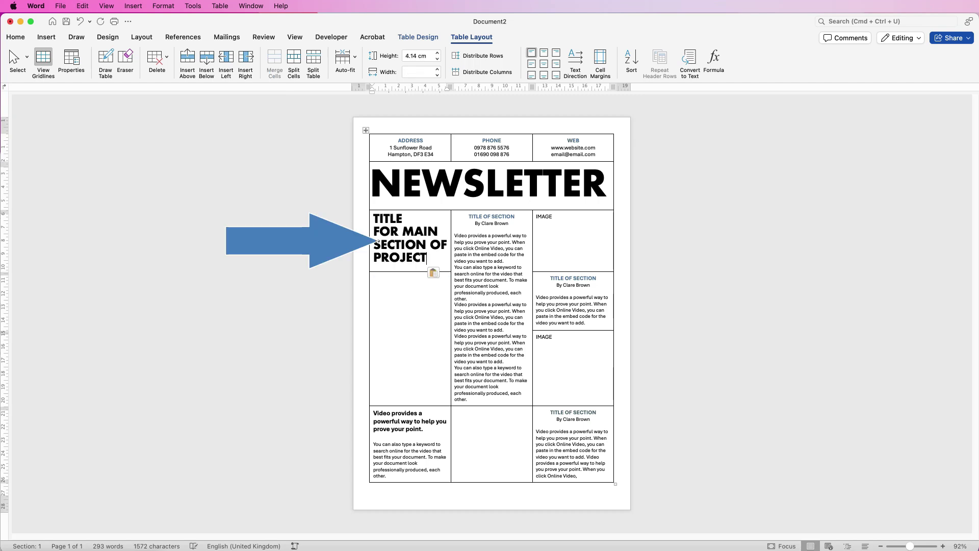
click(377, 278)
text(IMAGE)
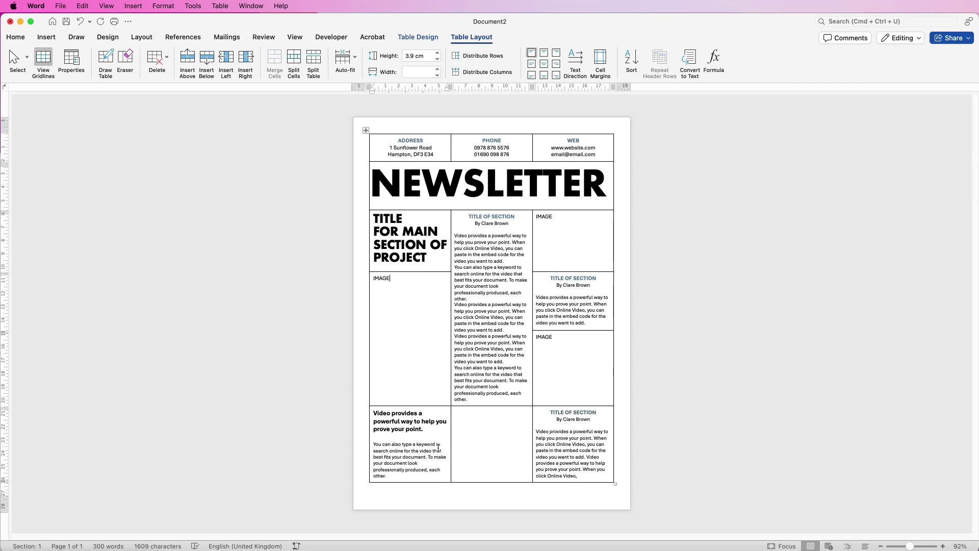
Step: Place the cursor in the last paragraph of the middle column's article and bring up the text formatting commands
click(492, 368)
click(15, 37)
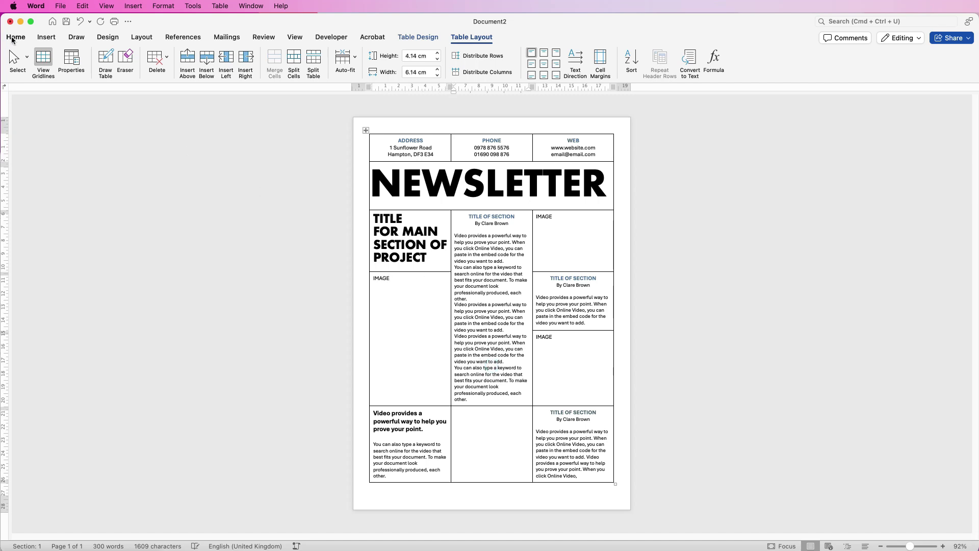